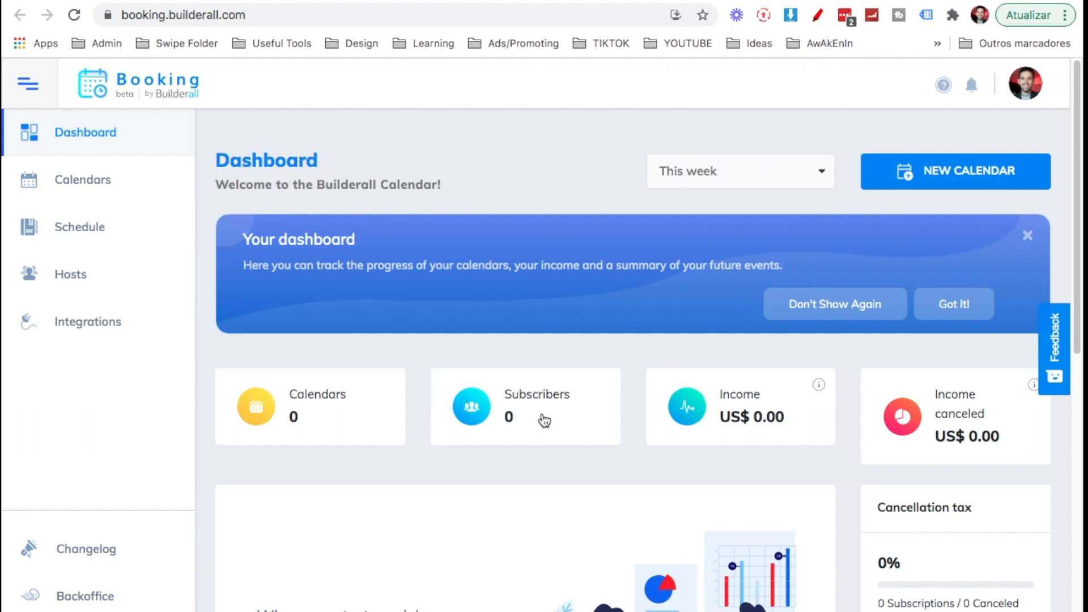
Step: Look over the dashboard, the Hosts page and the Calendars page, and return to the dashboard
scroll(544, 421, "down", 2)
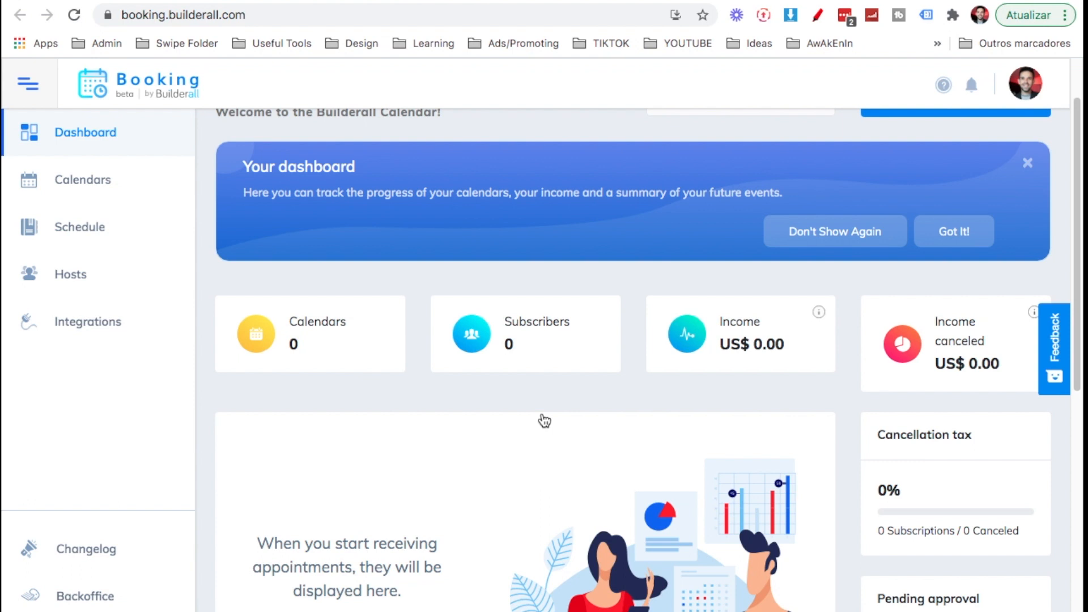
scroll(544, 420, "up", 2)
left_click(82, 278)
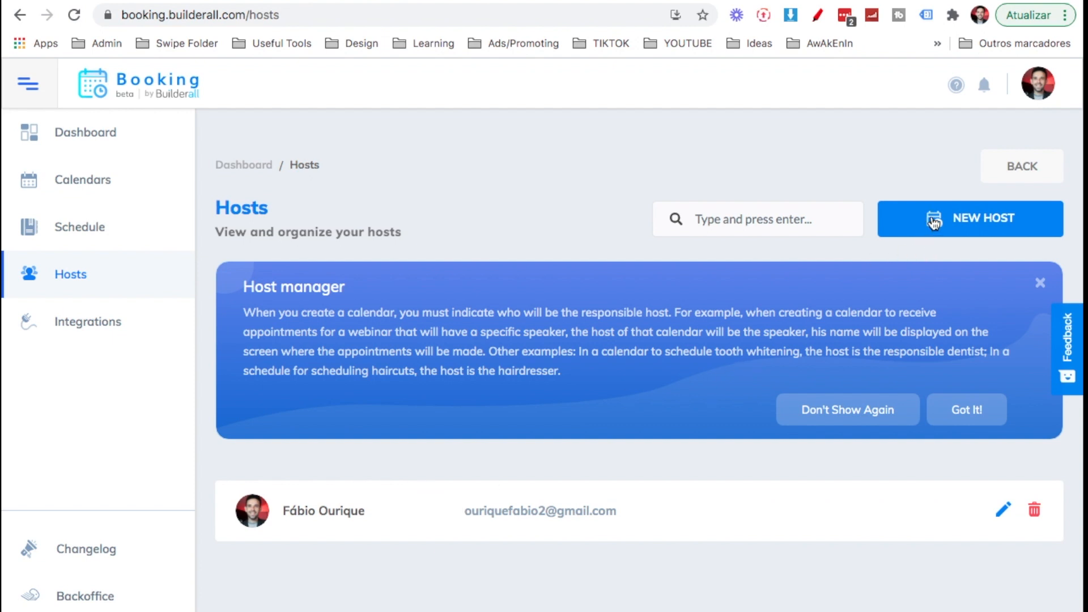
left_click(102, 183)
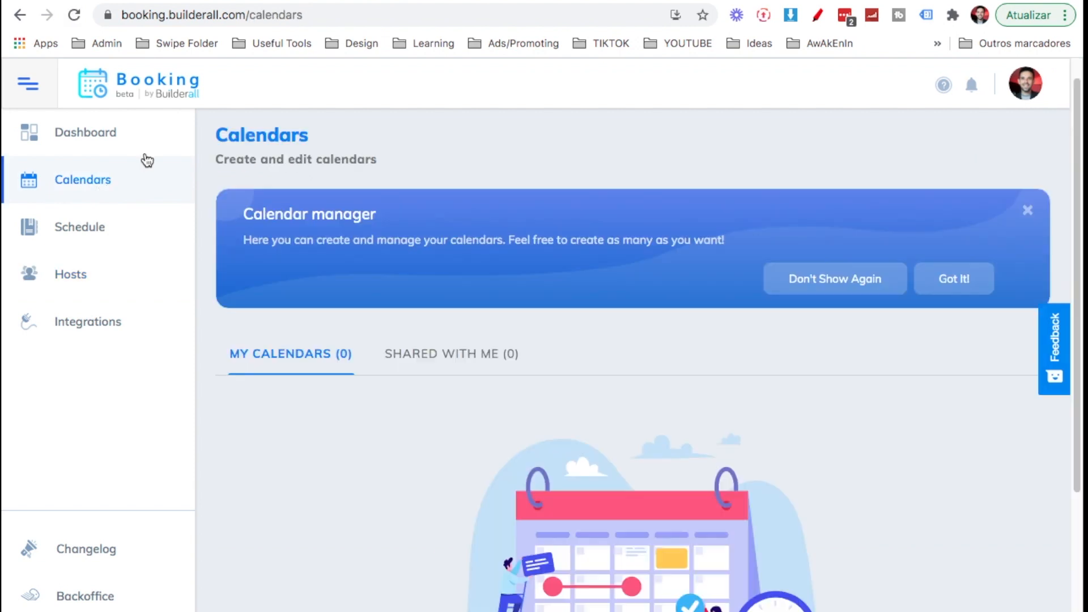
left_click(114, 147)
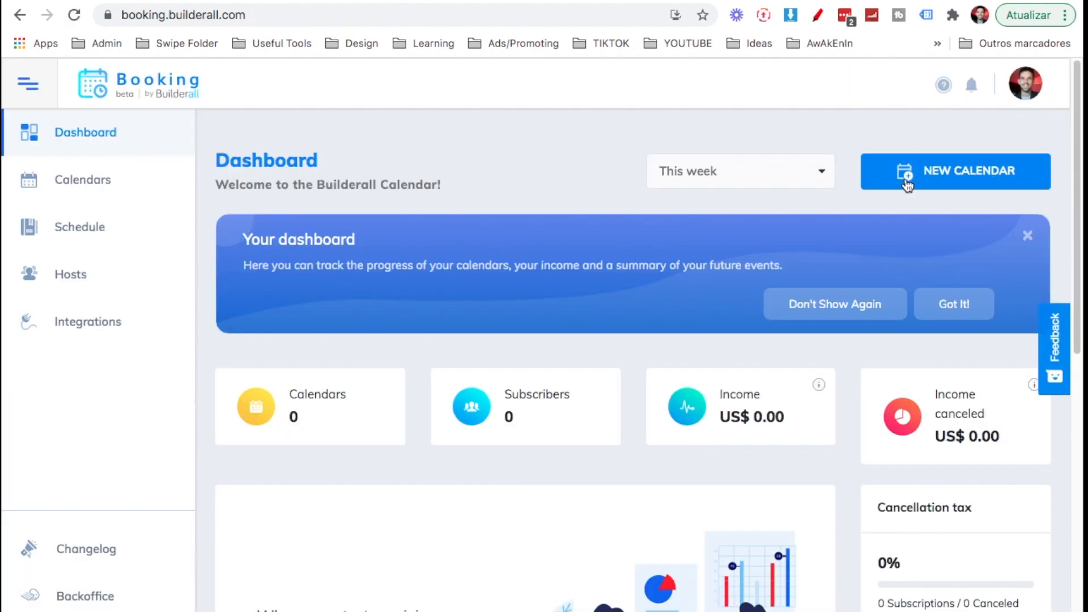
Step: Start a new calendar and compare the Event, Classroom and Recurring types, finishing with Consultation selected
left_click(907, 183)
scroll(699, 281, "down", 3)
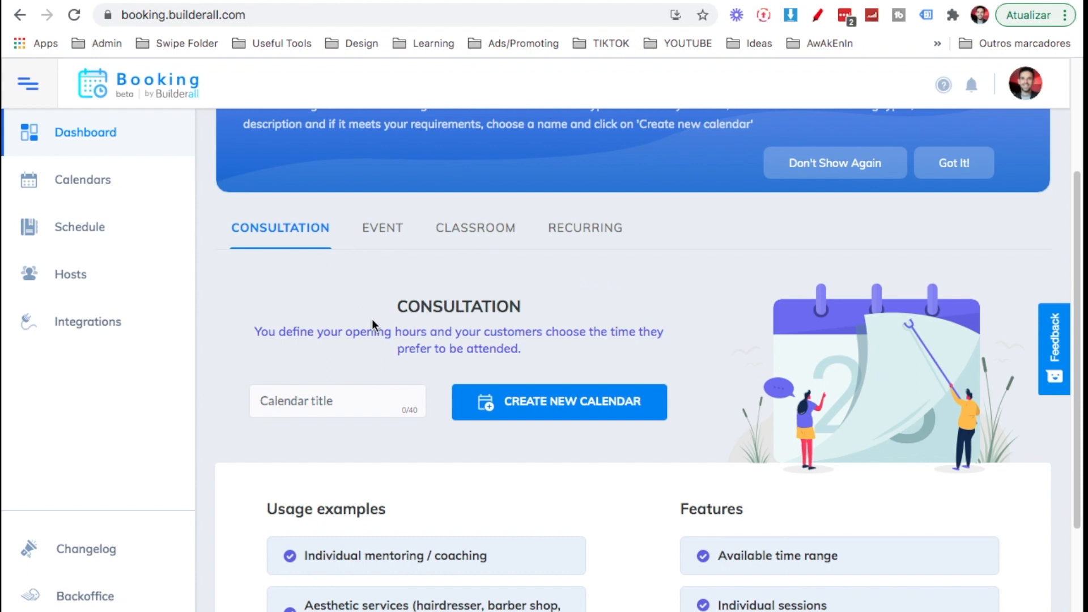
left_click(378, 228)
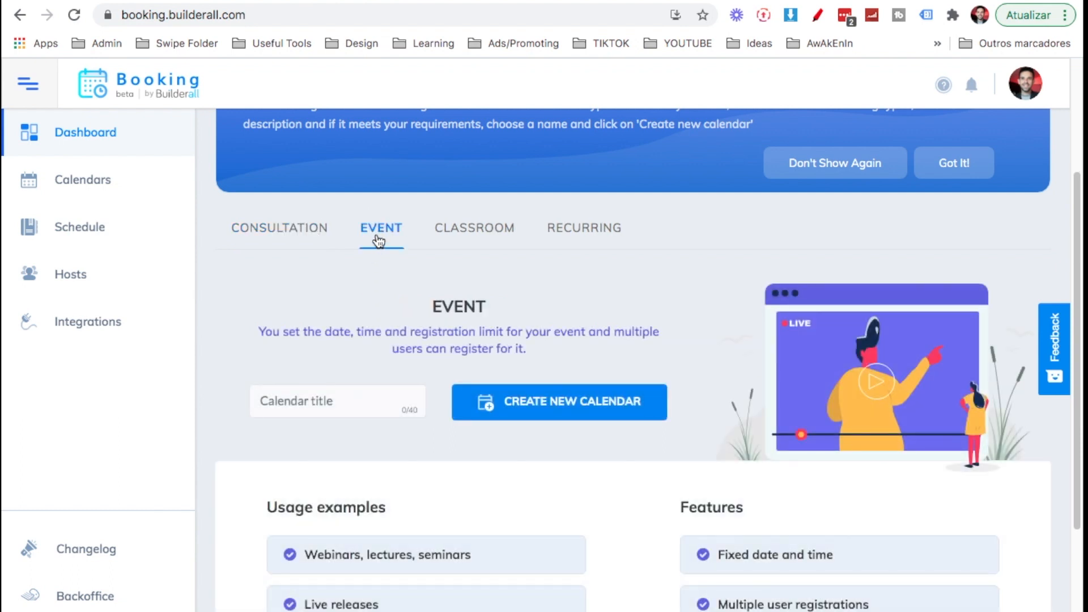
left_click(453, 242)
left_click(563, 234)
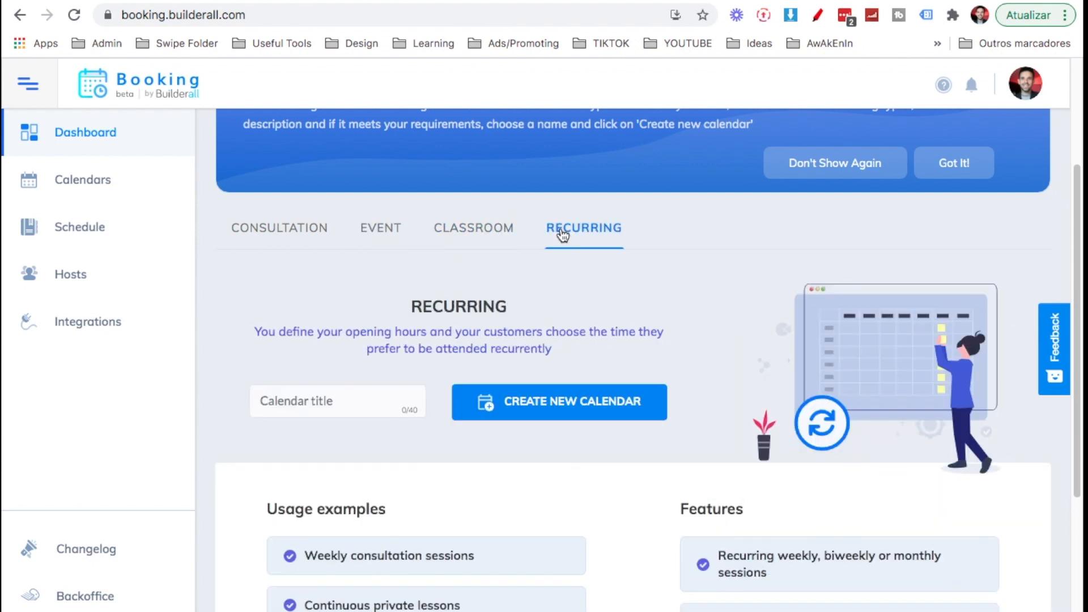
left_click(296, 242)
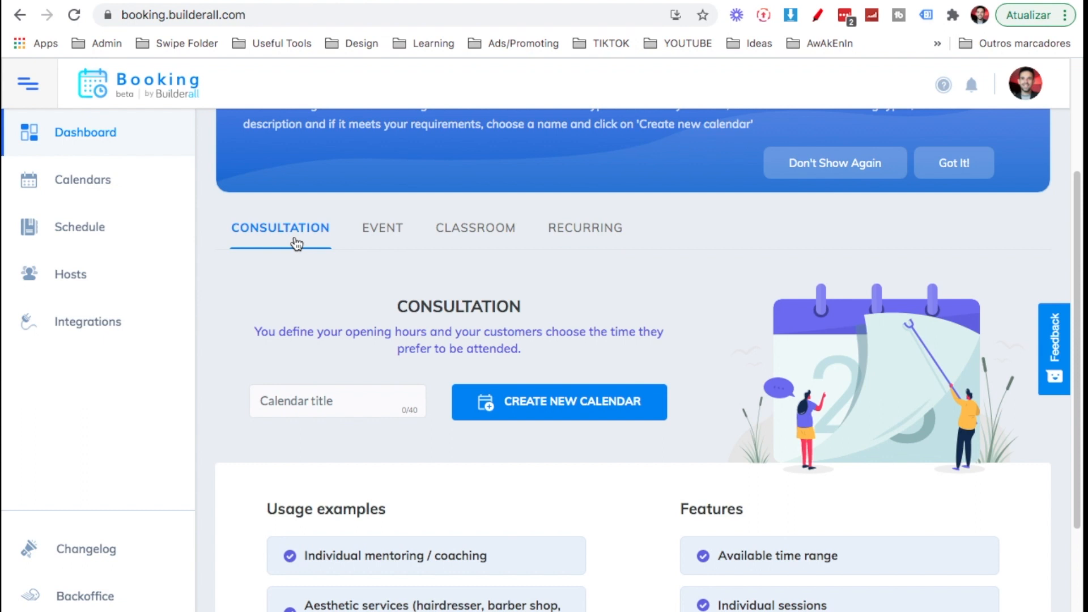
Step: Create the Consultation calendar, using the owner's full name as its title
scroll(295, 247, "down", 1)
left_click(314, 366)
type("fabio ourique")
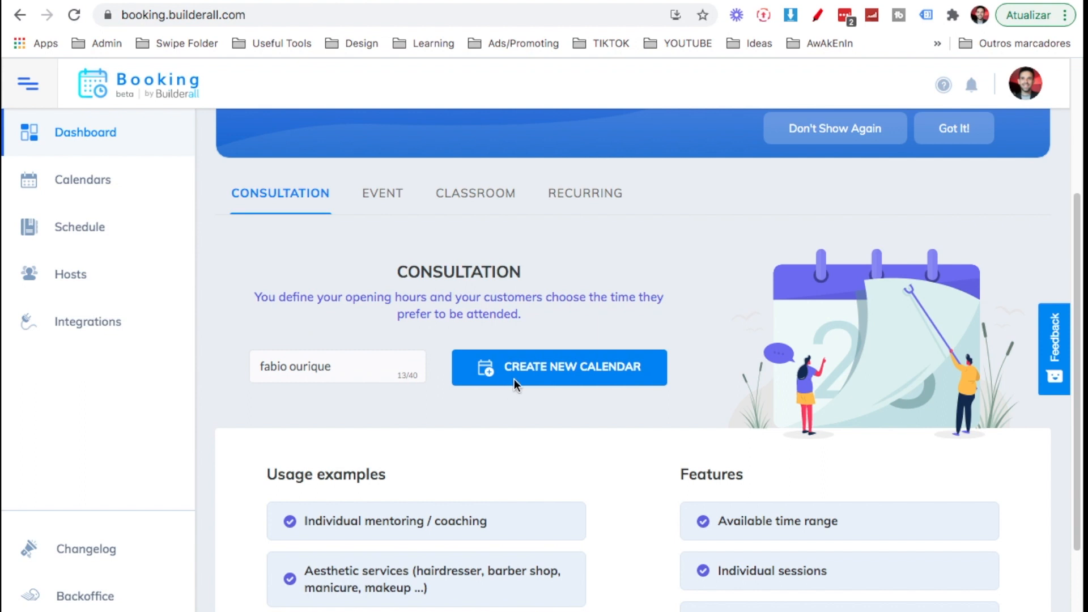
left_click(523, 380)
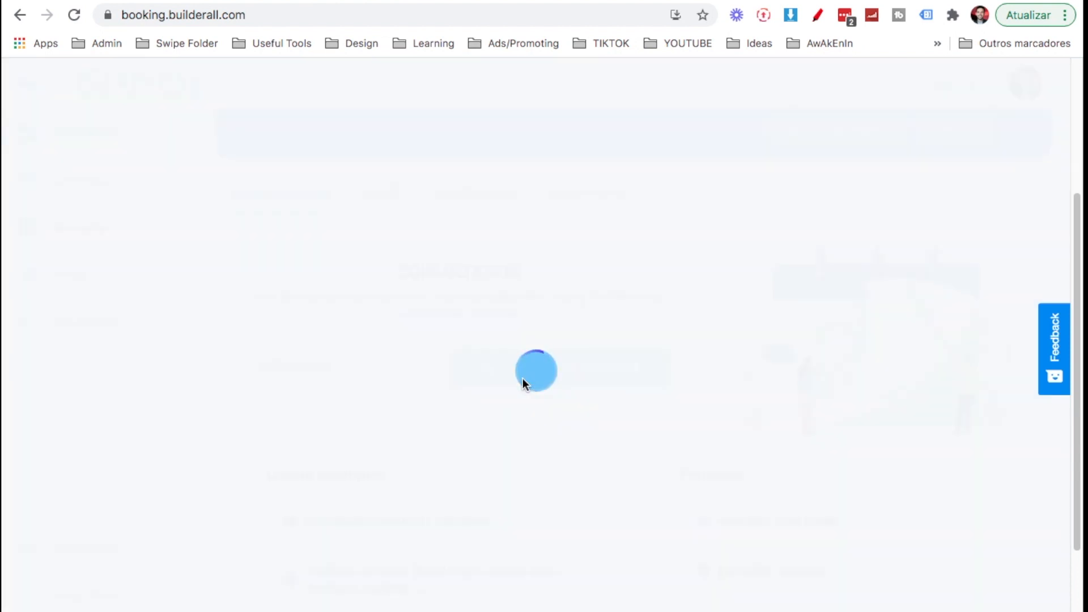
Step: Enter the calendar description "book a call with me" and upload Be-YouTuber-Special.png as the logo
left_click(523, 382)
type("book a call with me")
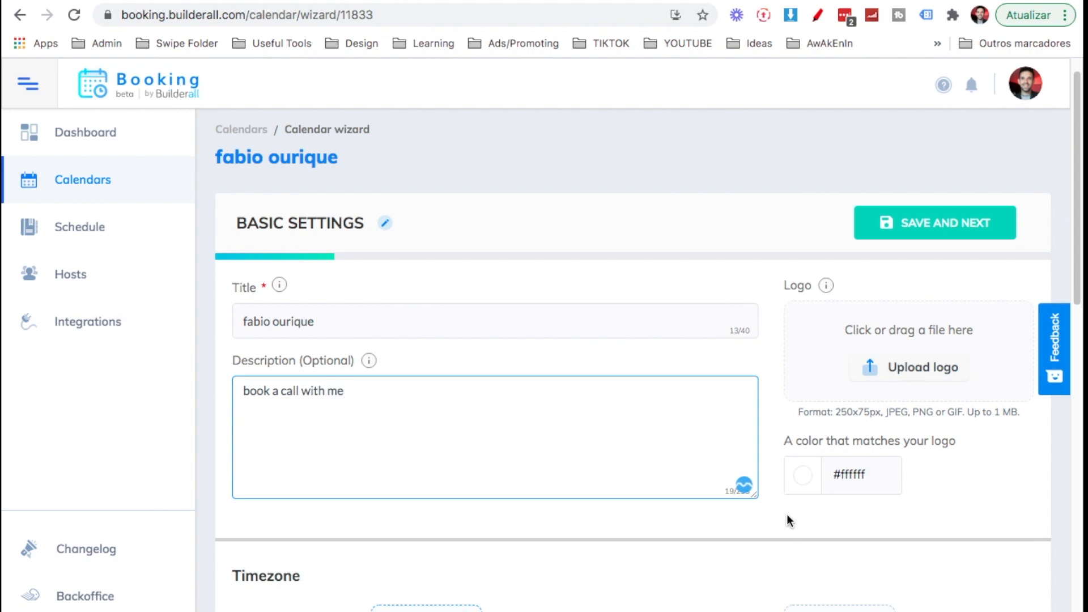
left_click(901, 366)
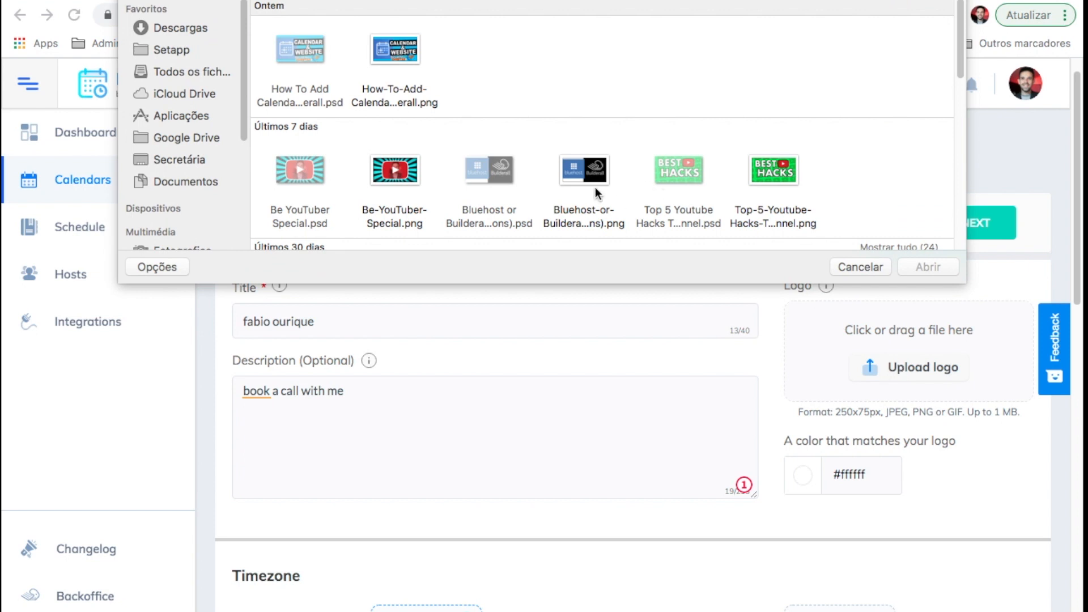
double_click(414, 177)
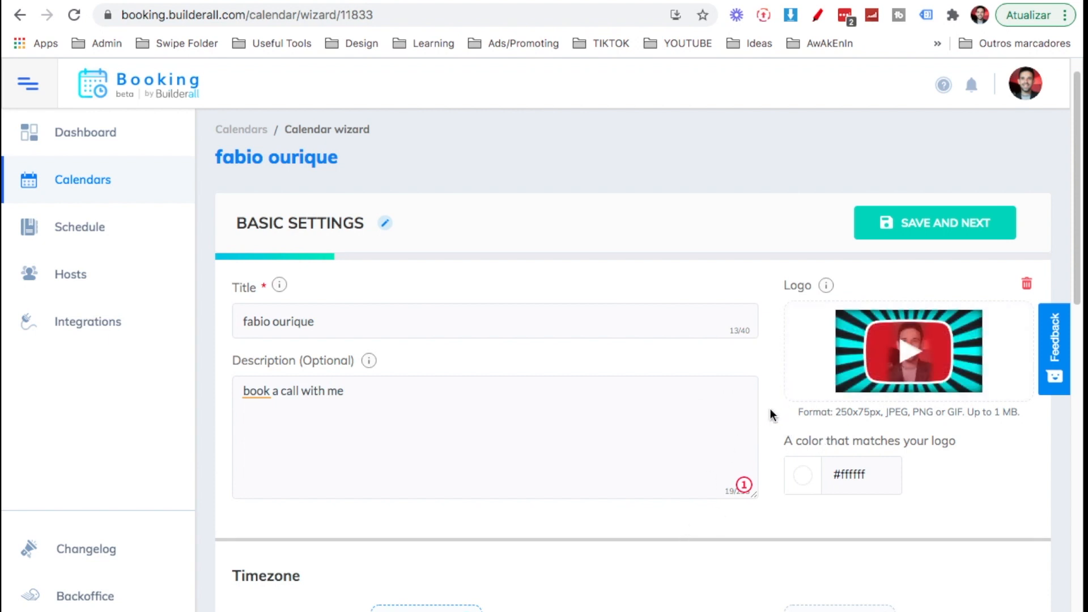
Step: Change the success message to "Thanks, check your email for details." and save the basic settings to continue to scheduling
scroll(770, 409, "down", 1)
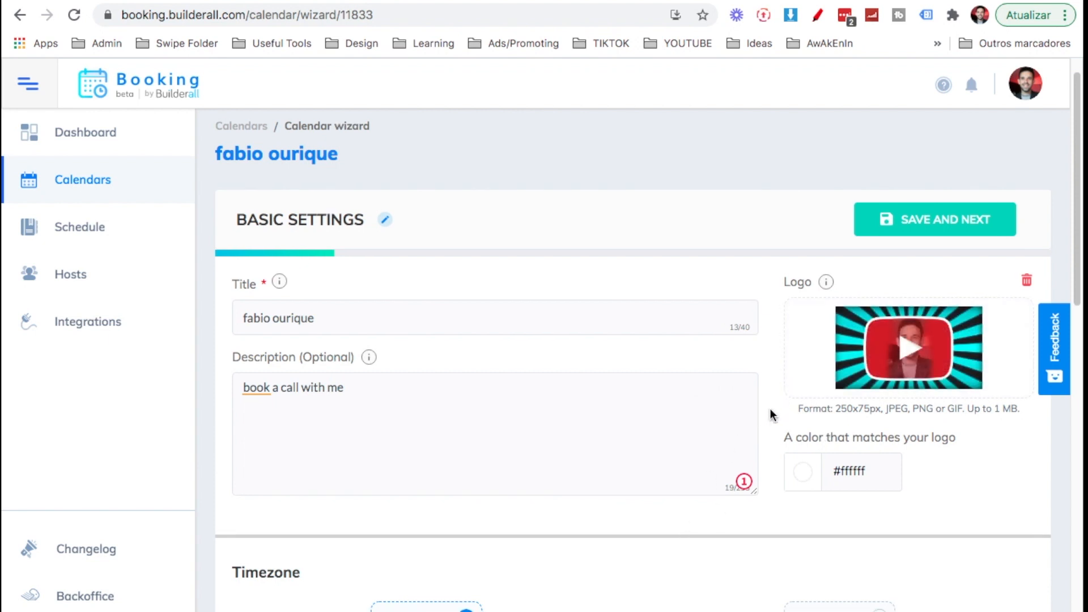
scroll(770, 410, "down", 2)
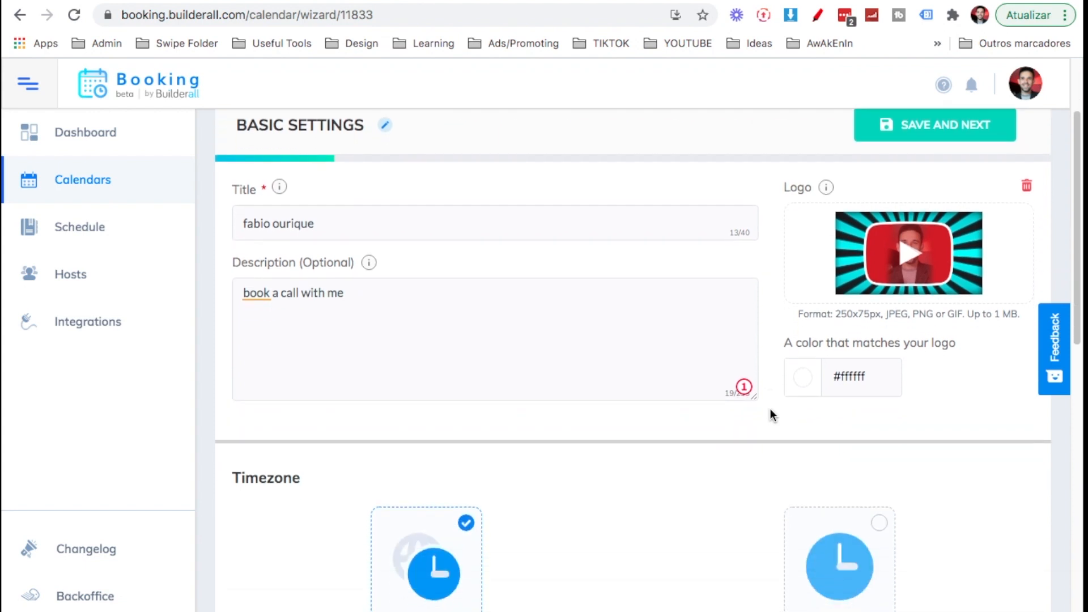
scroll(770, 409, "down", 3)
scroll(770, 410, "down", 1)
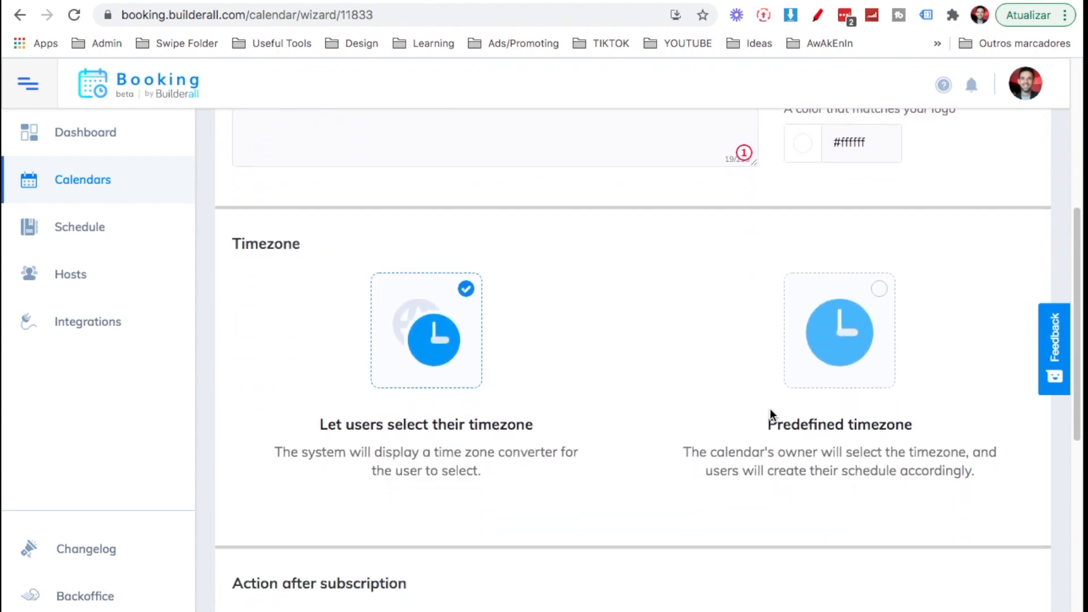
scroll(771, 409, "down", 1)
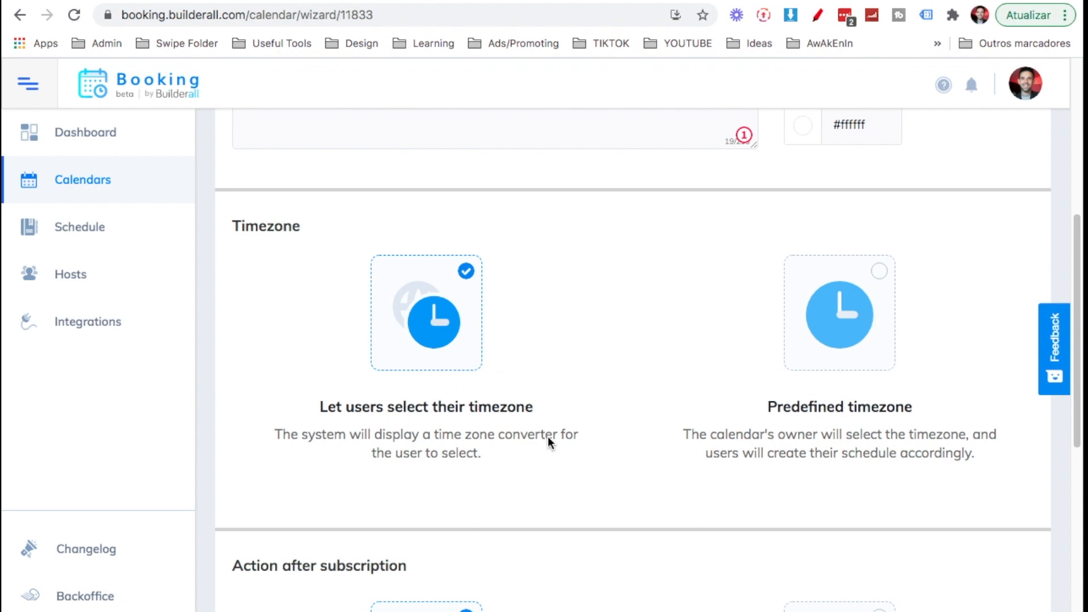
scroll(548, 441, "down", 6)
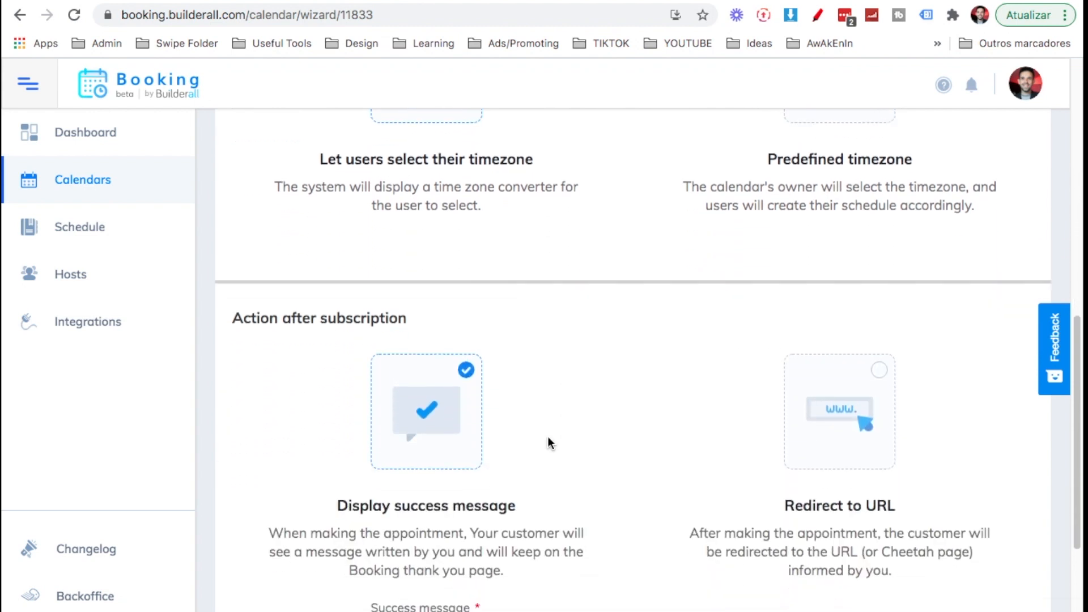
scroll(547, 438, "down", 1)
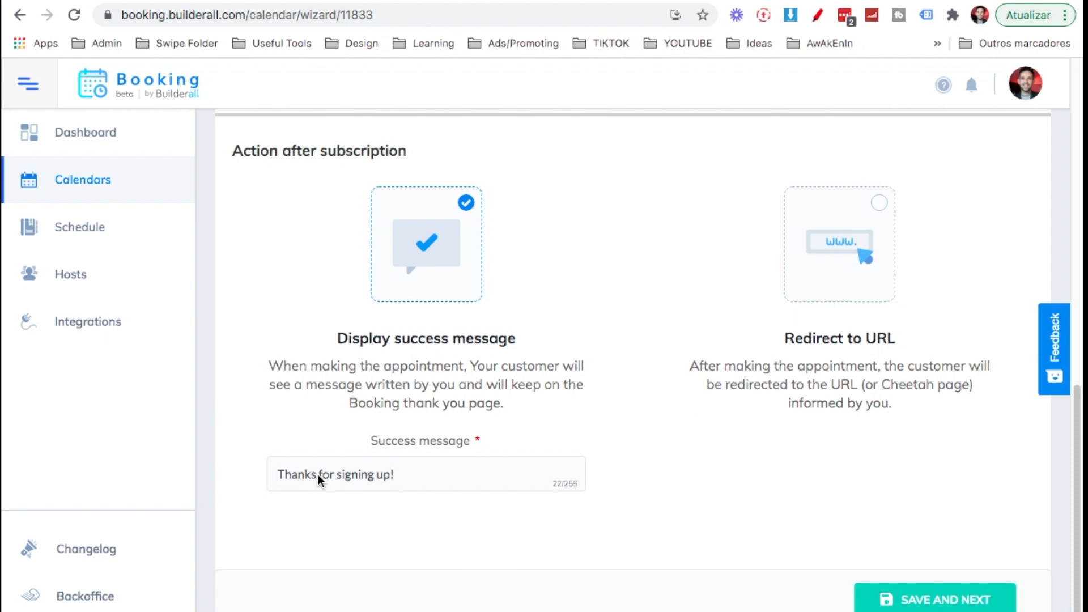
left_click_drag(318, 475, 451, 491)
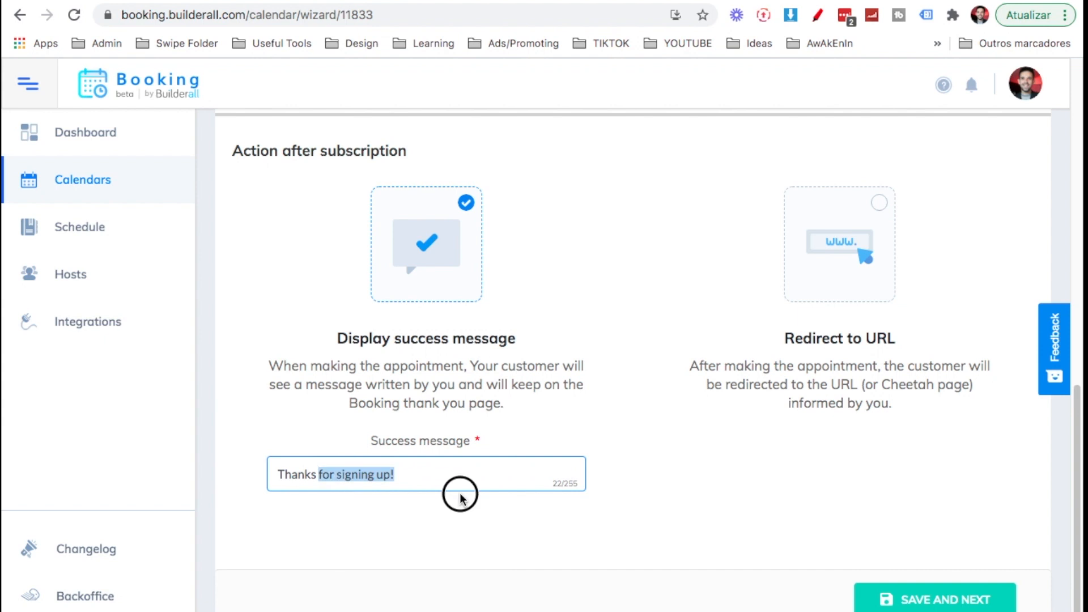
key("BackSpace")
type(", ")
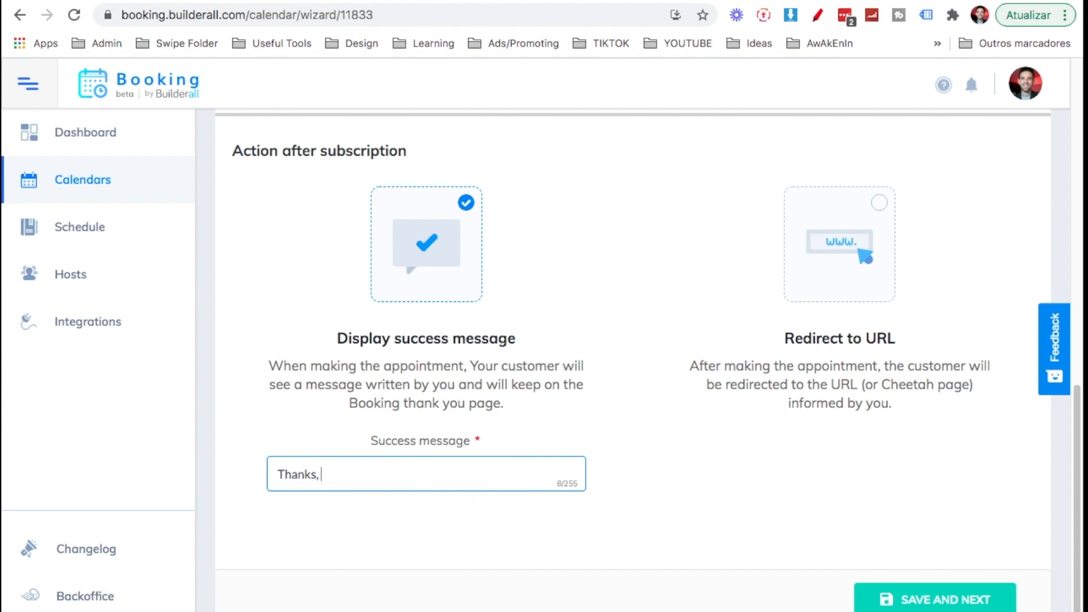
type("check your ema")
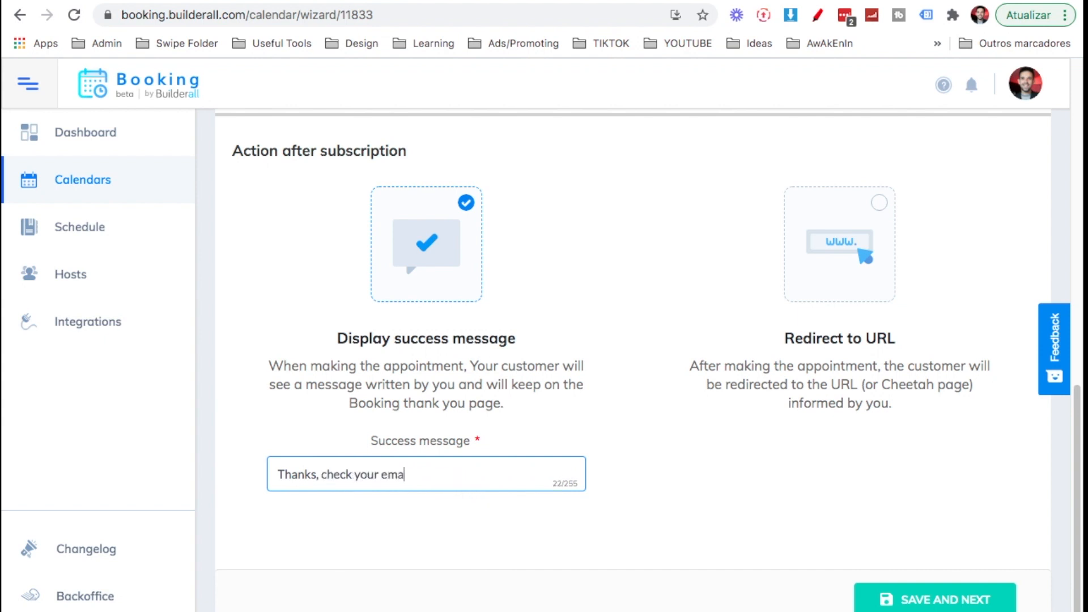
type("il for details.")
left_click(634, 499)
scroll(634, 499, "down", 1)
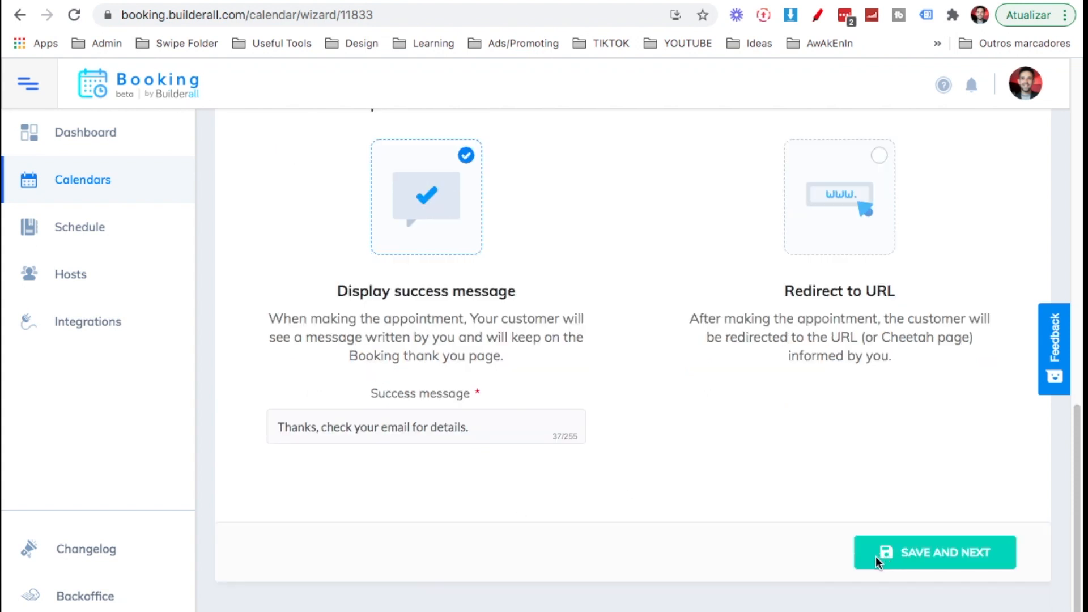
left_click(900, 555)
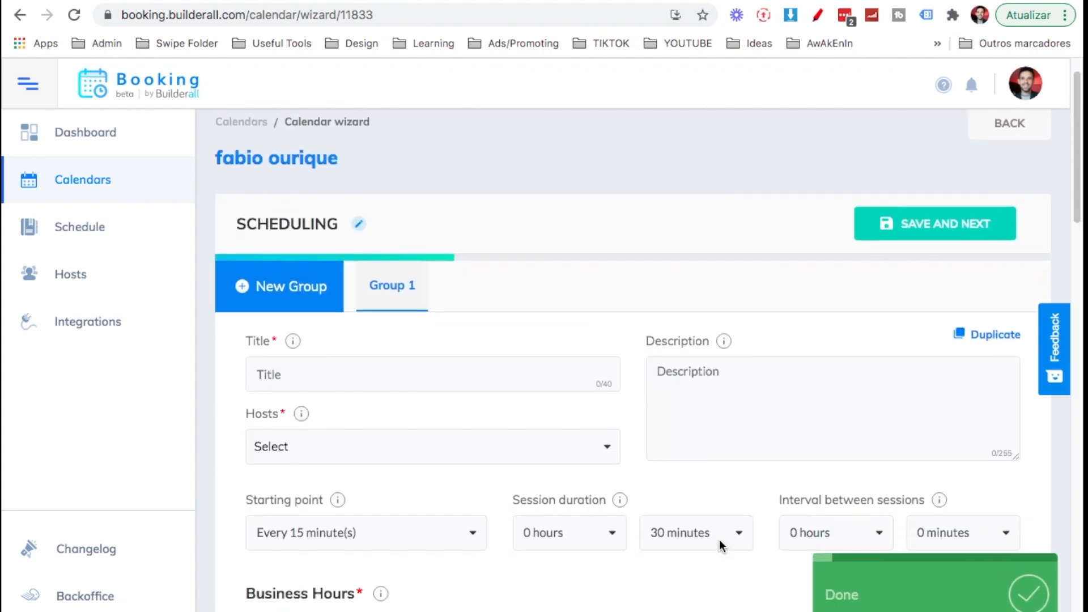
Step: Title the first scheduling group "Book Here" and describe it as "show up on the scheduled time."
scroll(719, 546, "up", 1)
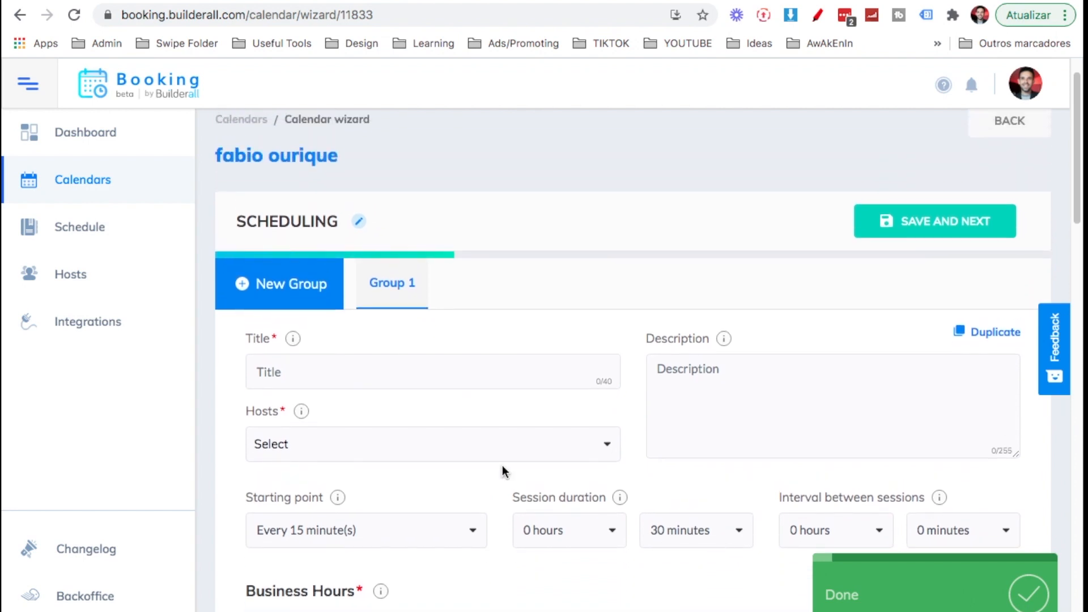
scroll(279, 284, "down", 2)
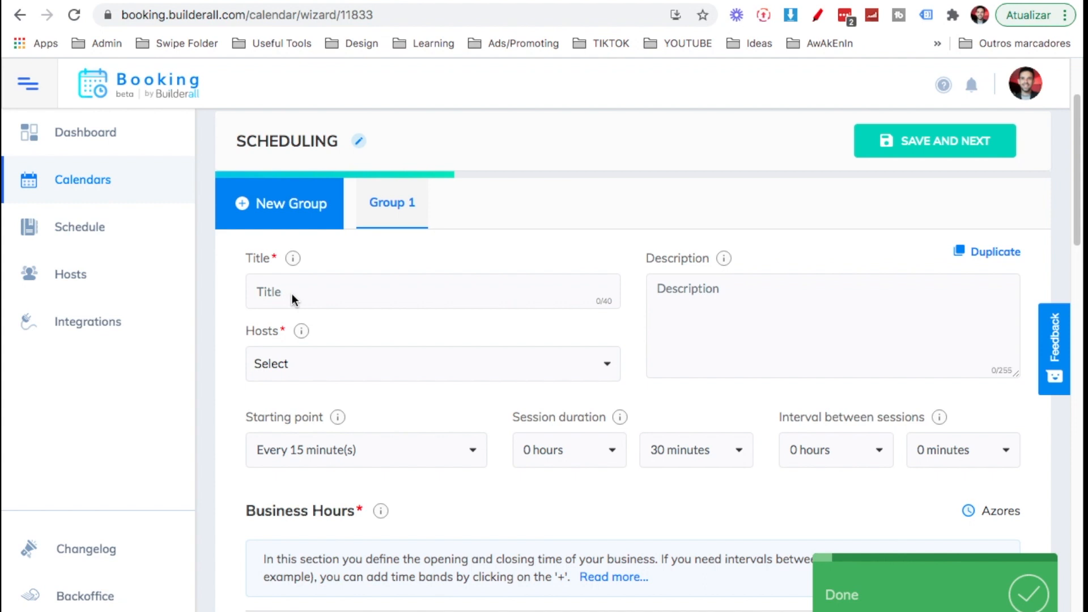
left_click(292, 294)
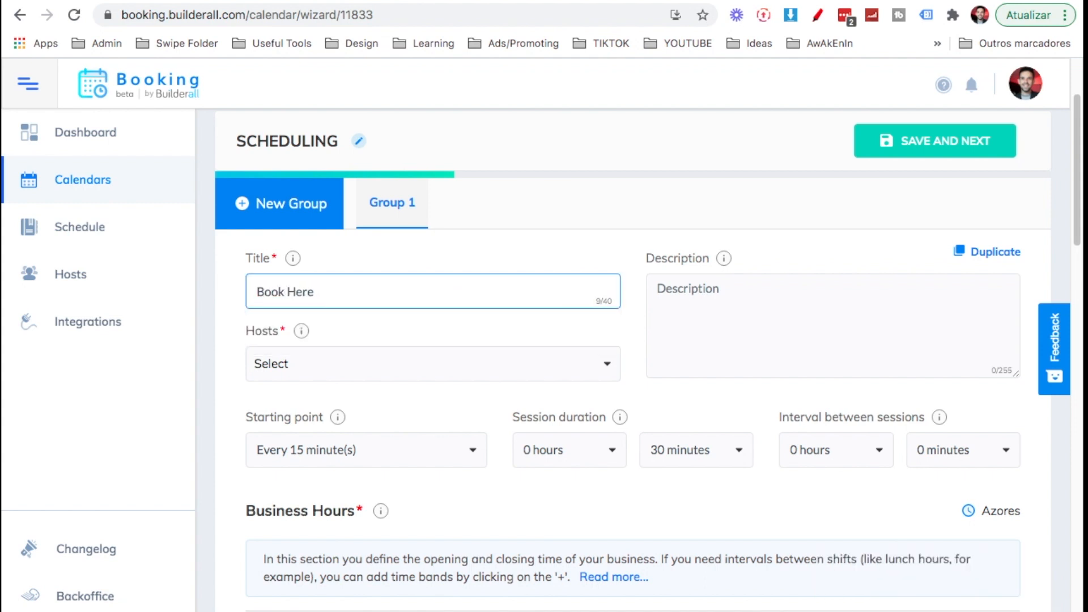
left_click(260, 331)
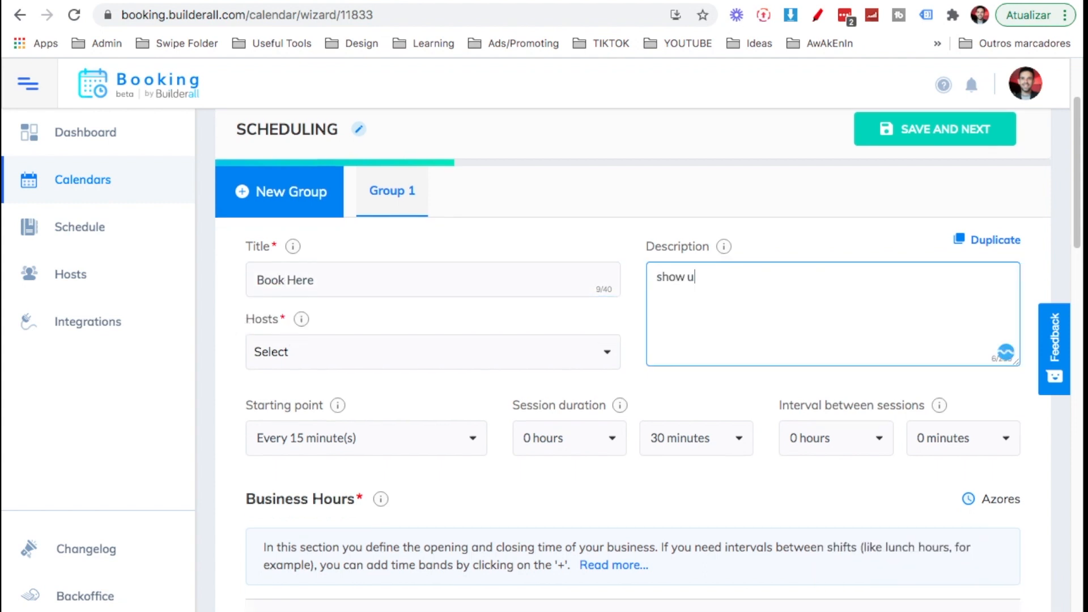
type("p on the scheduled time.")
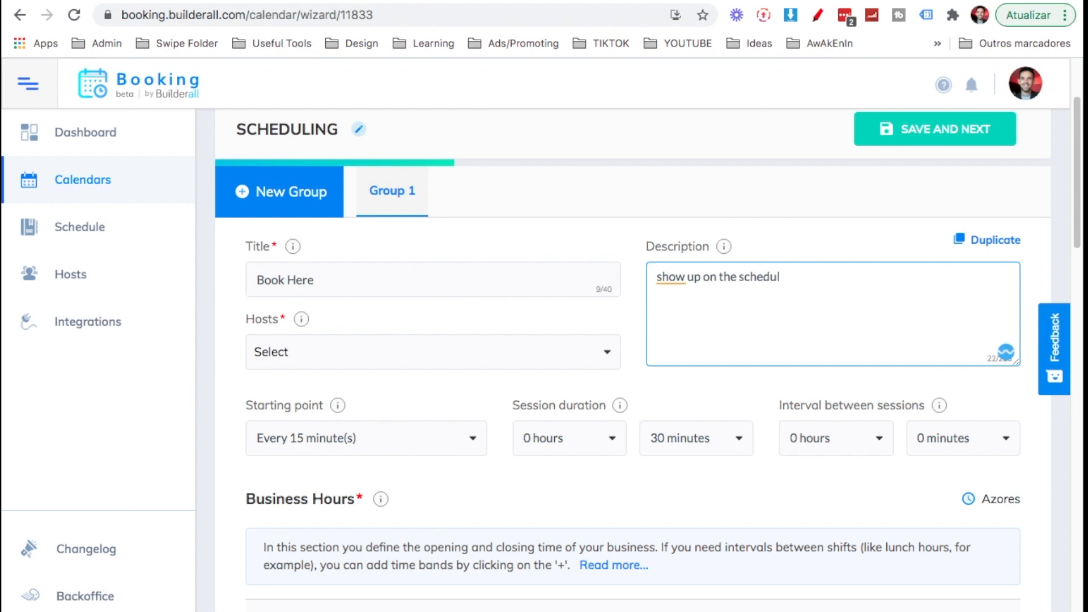
Step: Set the scheduling group's starting point to every 30 minutes
scroll(508, 351, "down", 3)
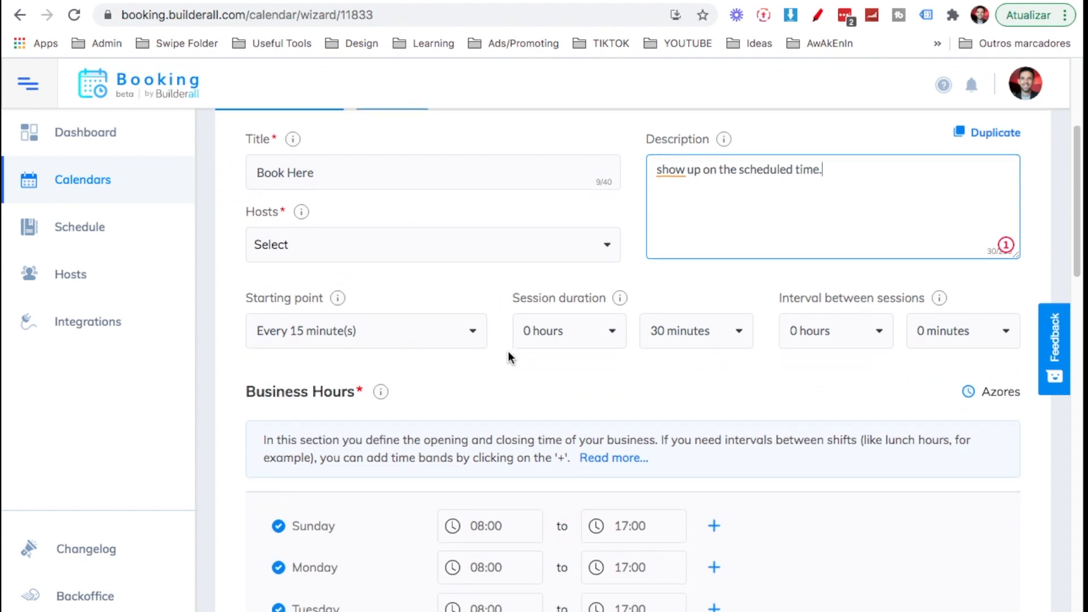
left_click(422, 286)
left_click(422, 285)
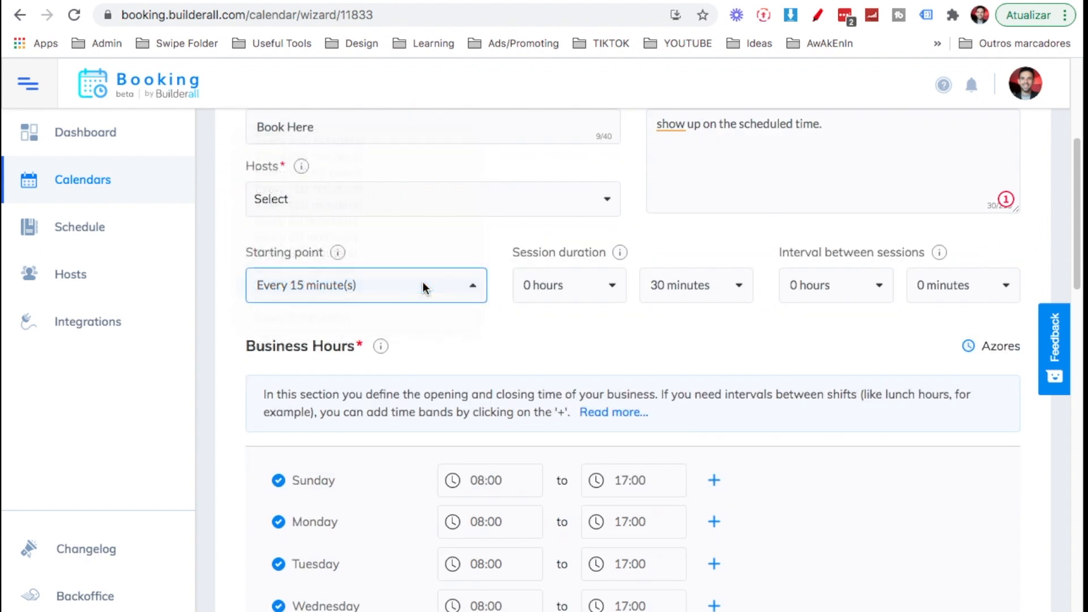
scroll(518, 332, "up", 2)
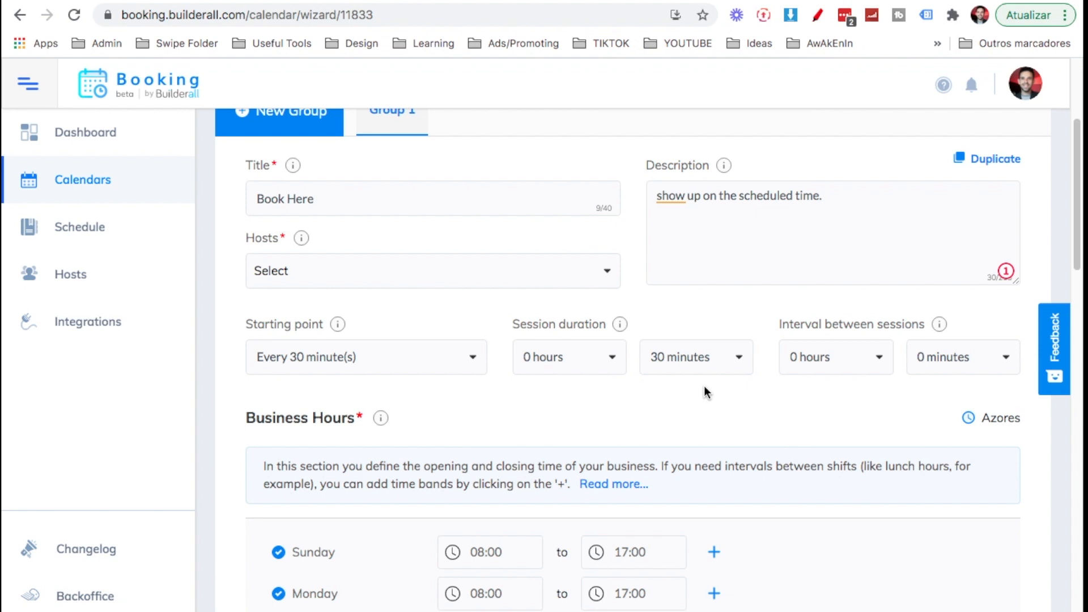
Step: Turn off Sunday in the group's business hours
scroll(705, 388, "down", 5)
scroll(705, 391, "down", 1)
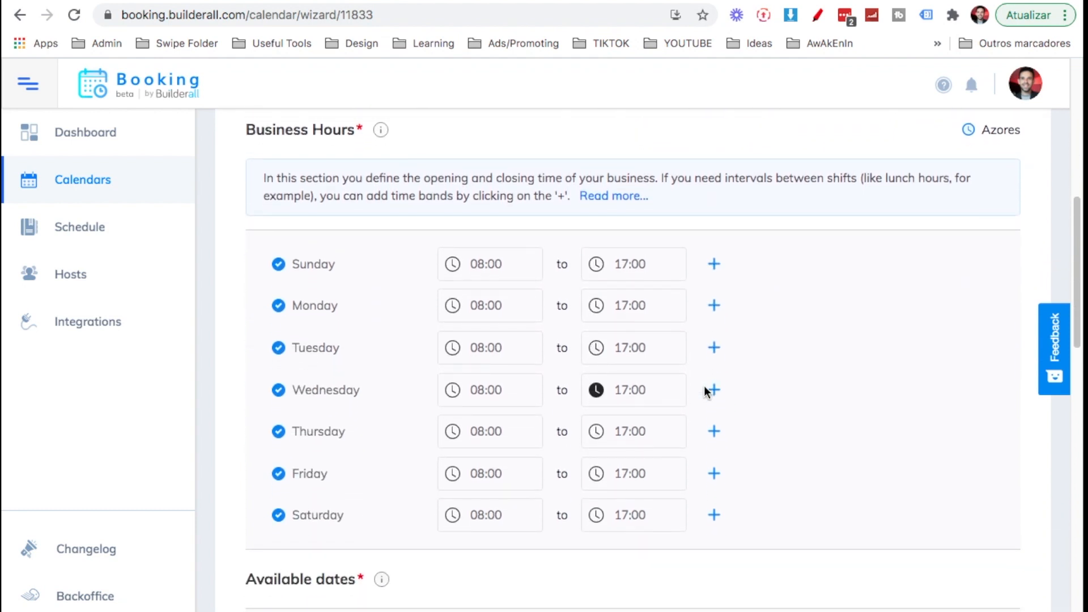
left_click(278, 264)
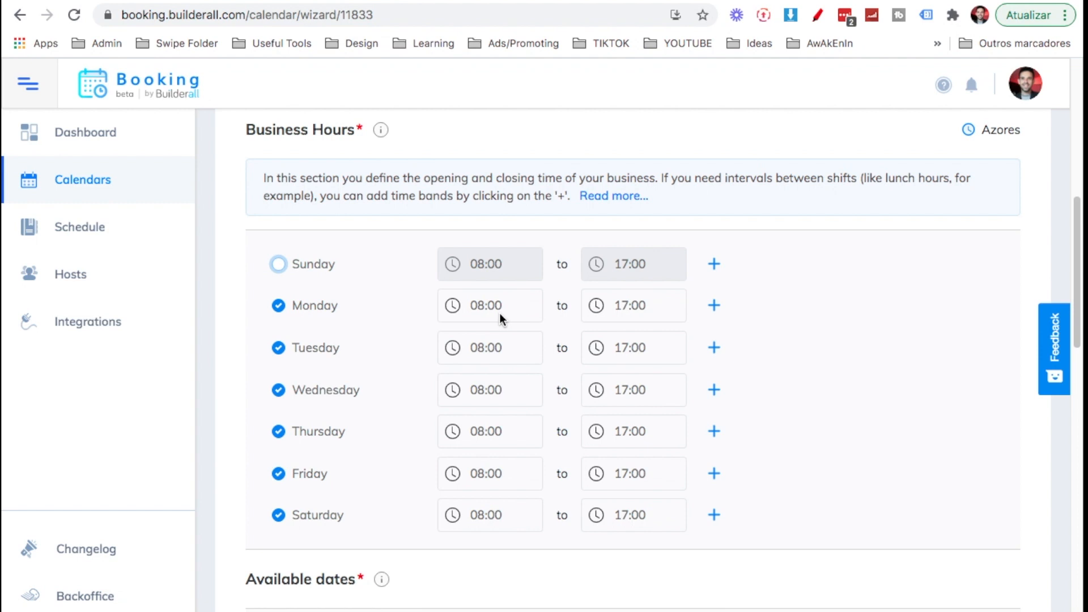
scroll(683, 467, "down", 4)
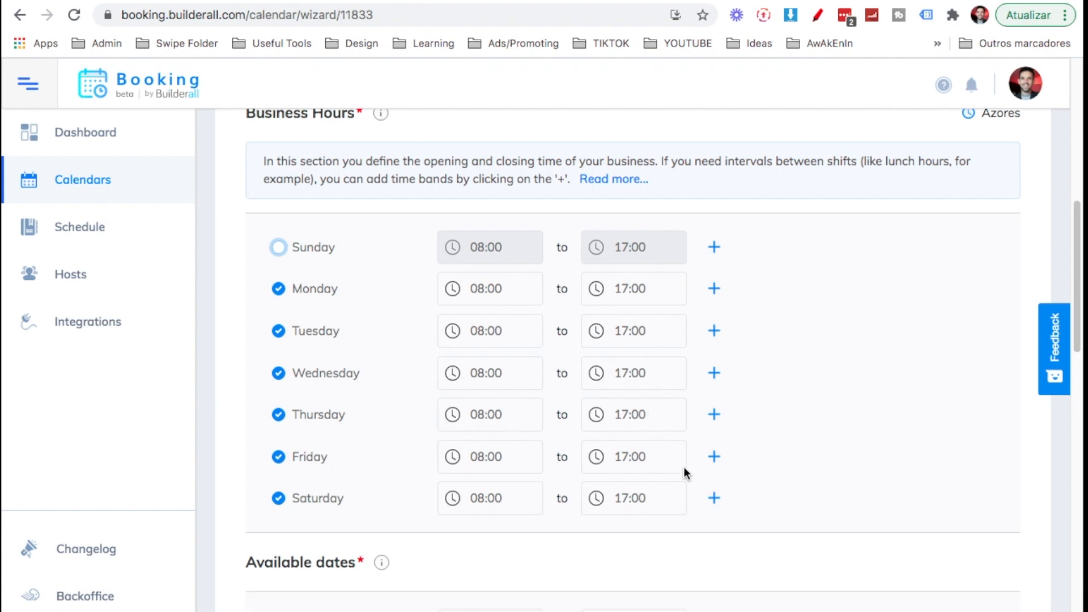
Step: Review the group's business hours, available dates, sessions, availability, minimum antecedence and blocked dates
scroll(684, 471, "up", 3)
scroll(684, 471, "down", 6)
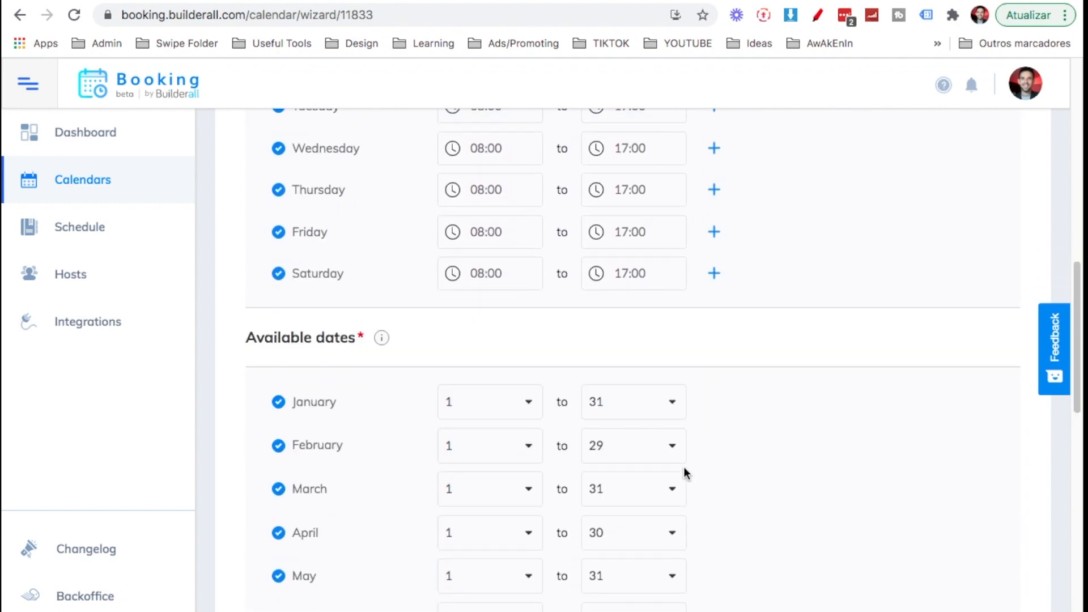
scroll(685, 471, "down", 2)
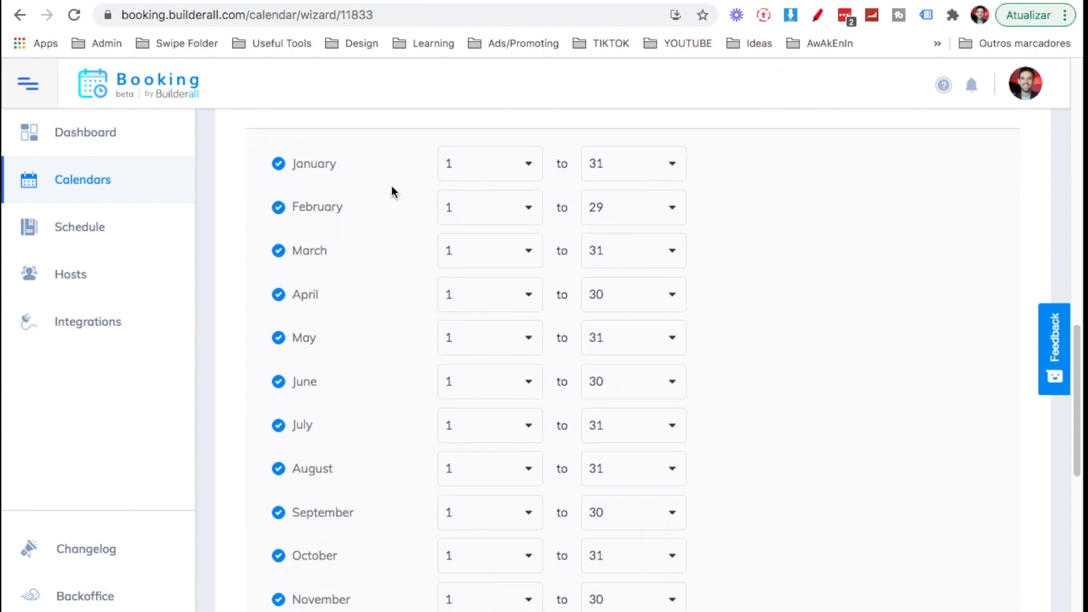
scroll(361, 391, "down", 6)
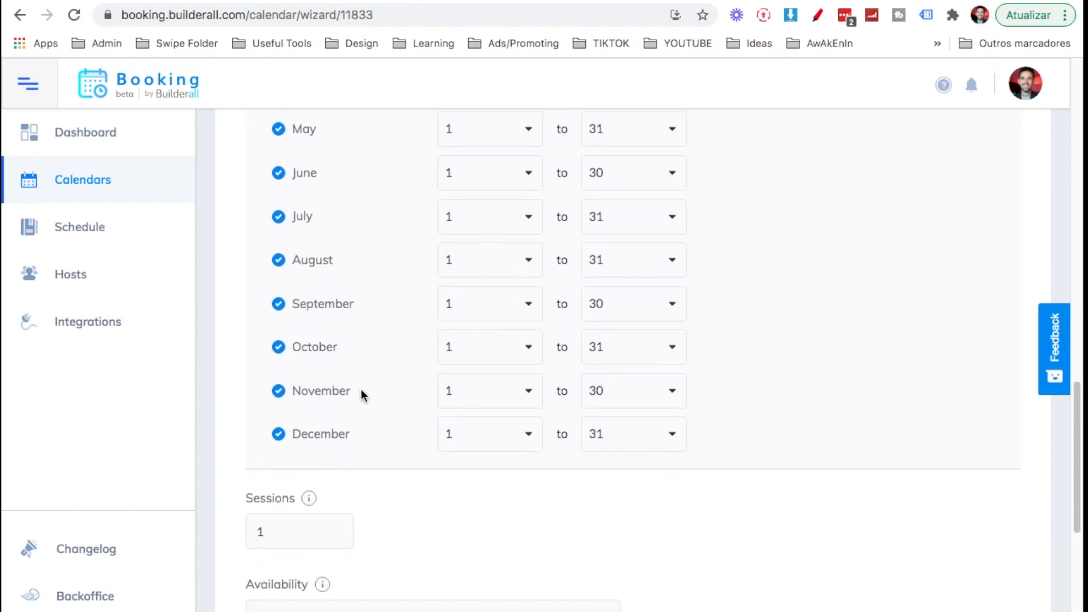
scroll(361, 391, "down", 1)
scroll(349, 417, "down", 2)
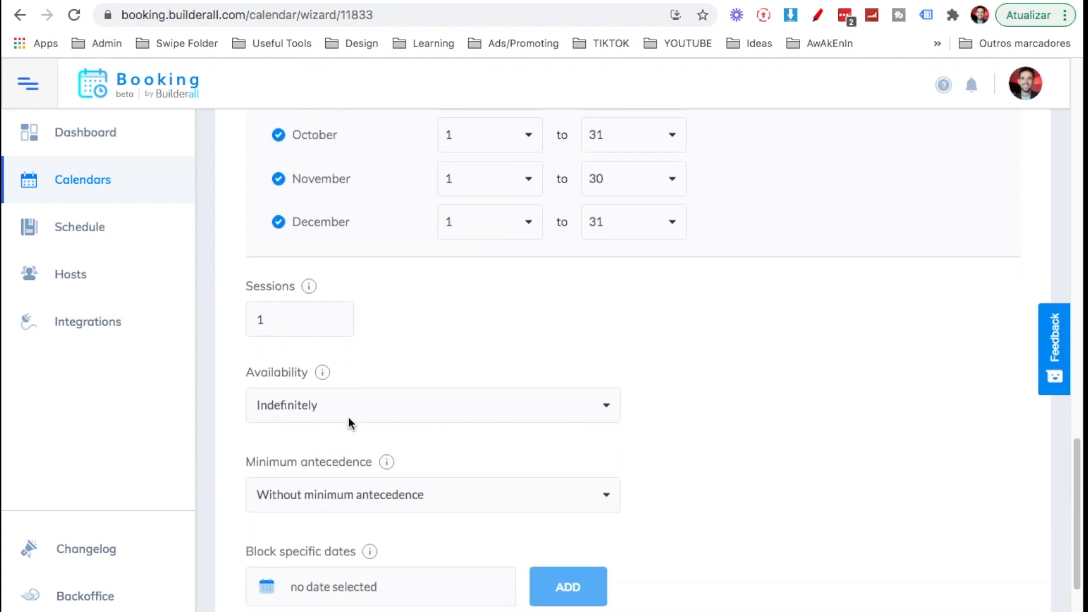
left_click(347, 315)
left_click(347, 314)
scroll(662, 383, "down", 1)
scroll(662, 384, "down", 2)
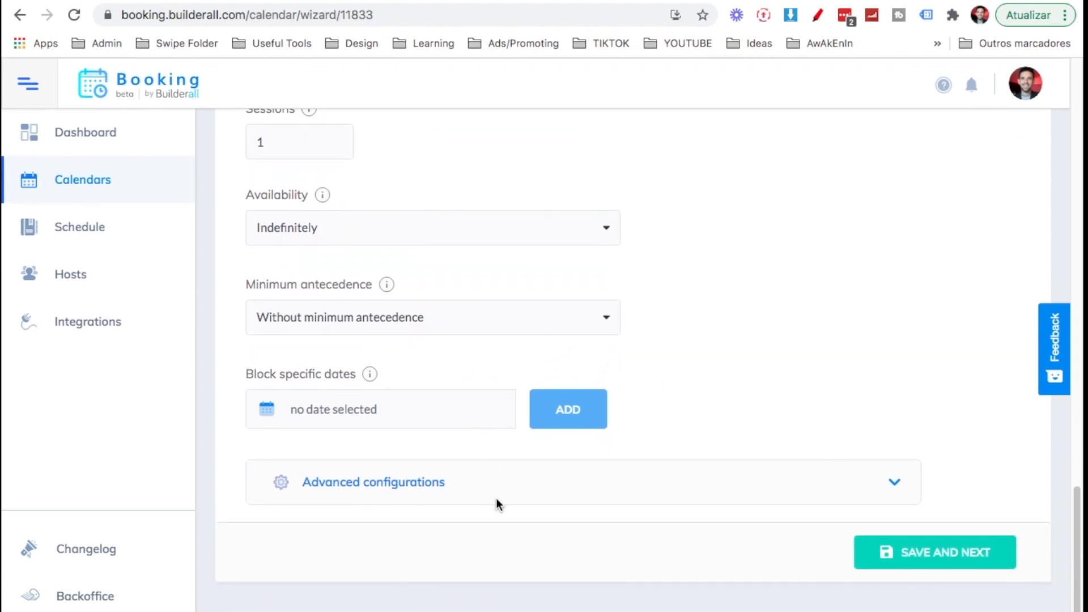
Step: Assign the existing host to the scheduling group and save the scheduling settings to continue to the form fields
left_click(916, 556)
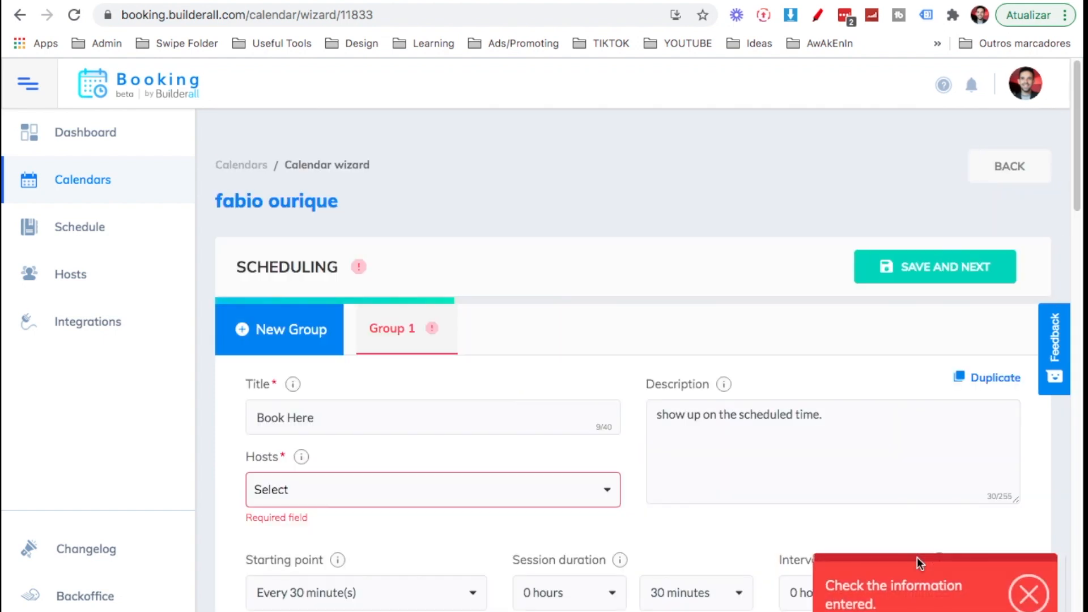
left_click(598, 496)
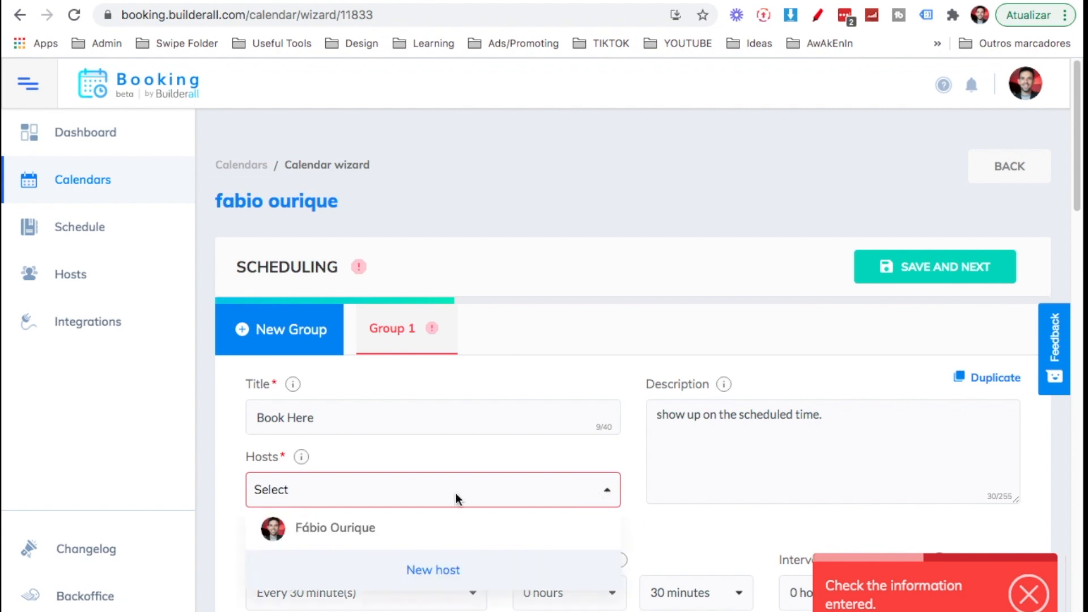
left_click(342, 526)
scroll(509, 538, "down", 20)
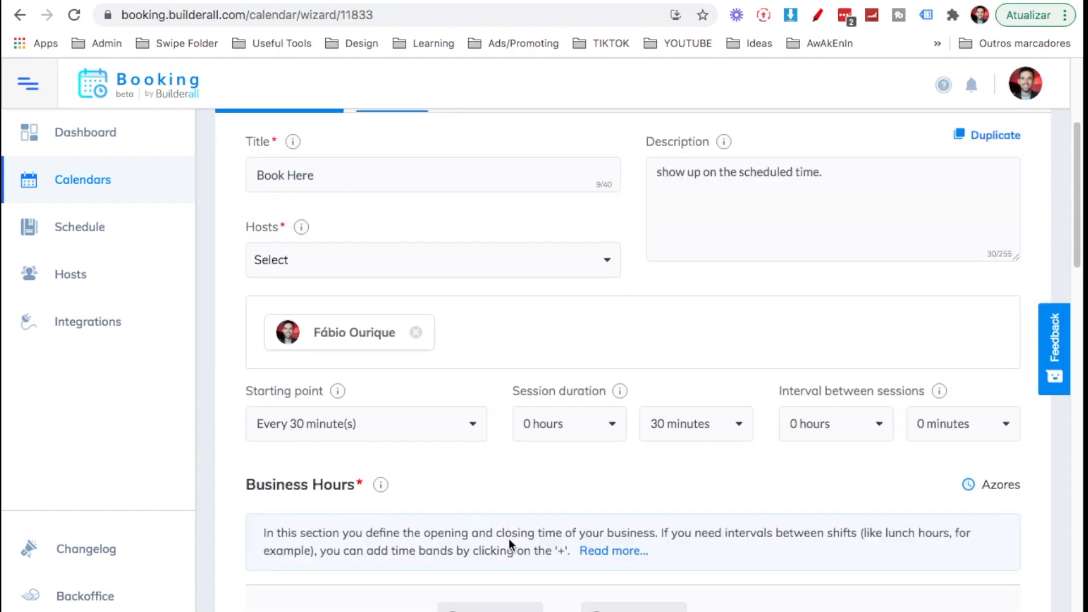
scroll(509, 544, "down", 10)
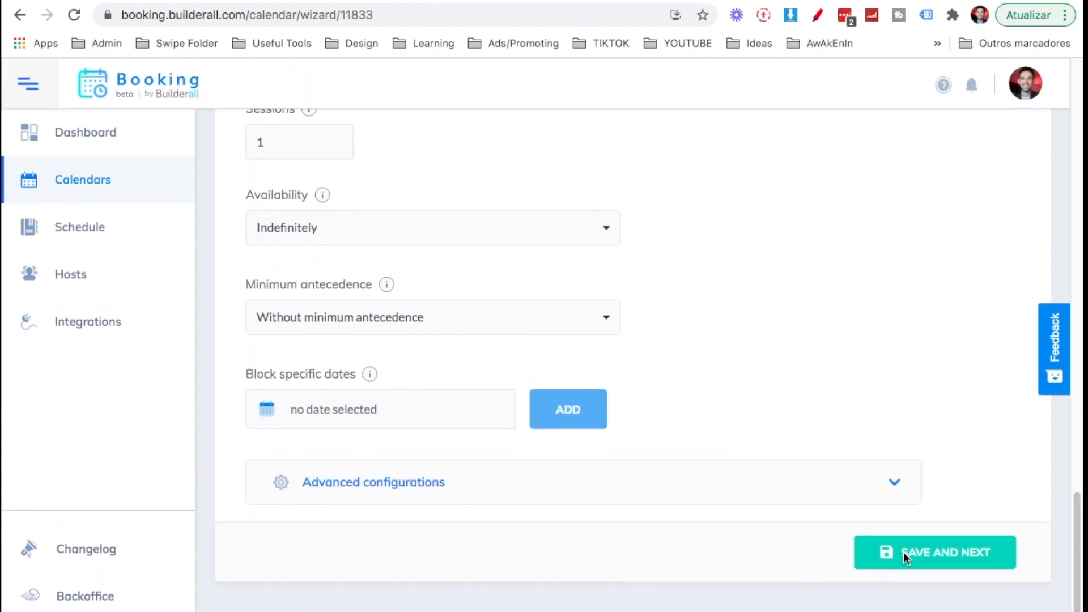
left_click(903, 552)
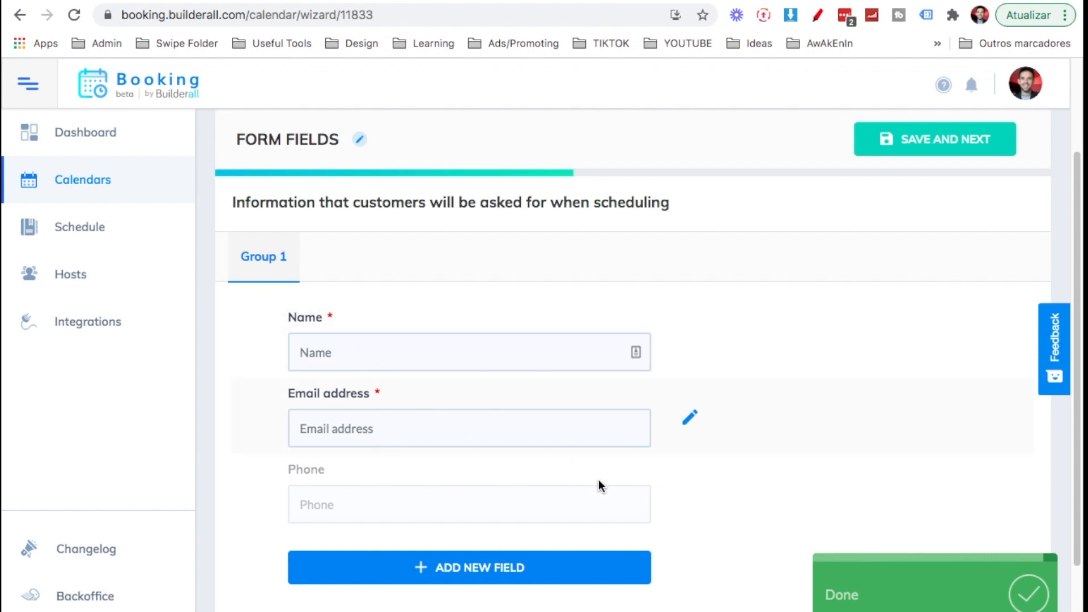
Step: Save the default form fields and enable emails to hosts when new sign-ups happen
scroll(634, 481, "down", 2)
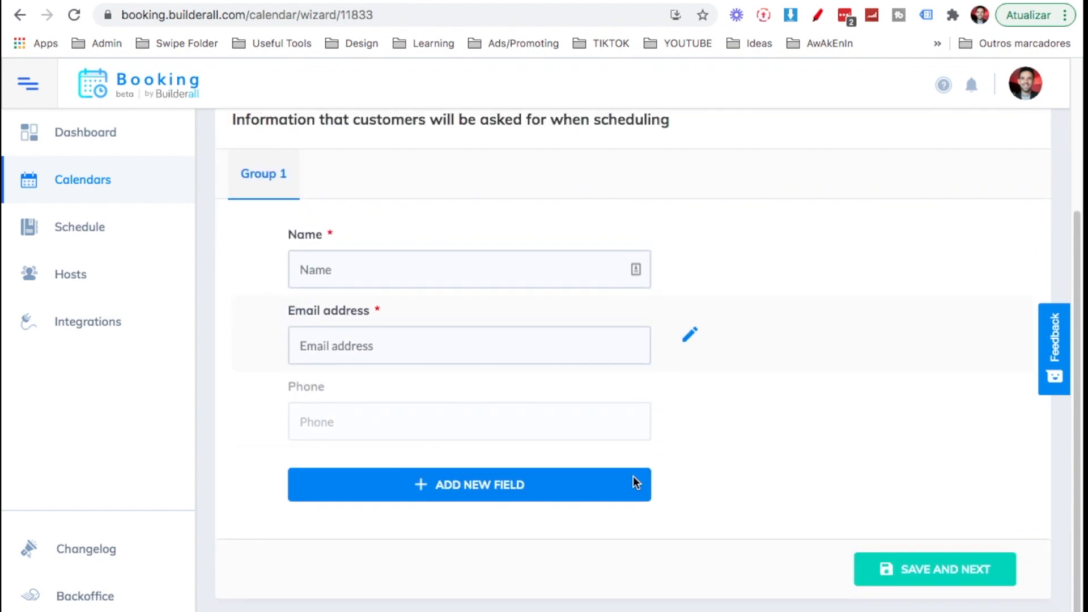
left_click(882, 564)
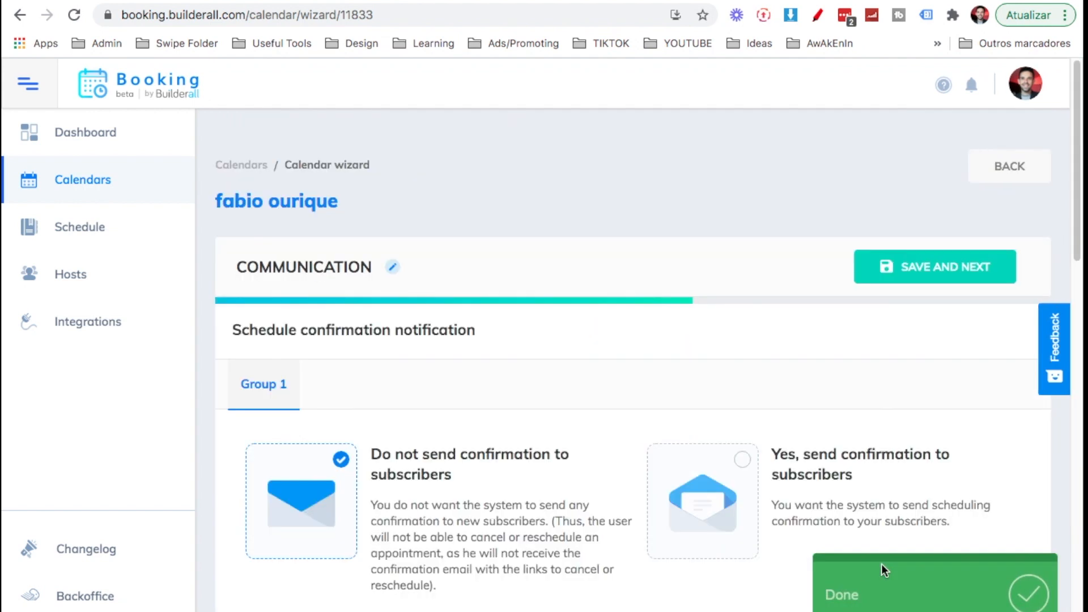
scroll(890, 465, "down", 3)
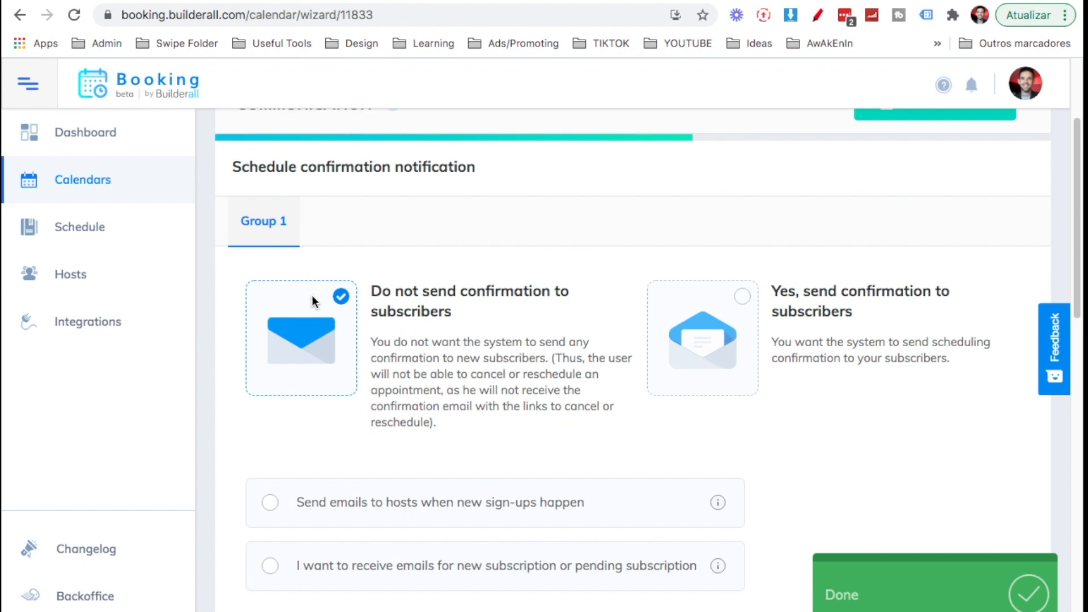
scroll(300, 323, "down", 3)
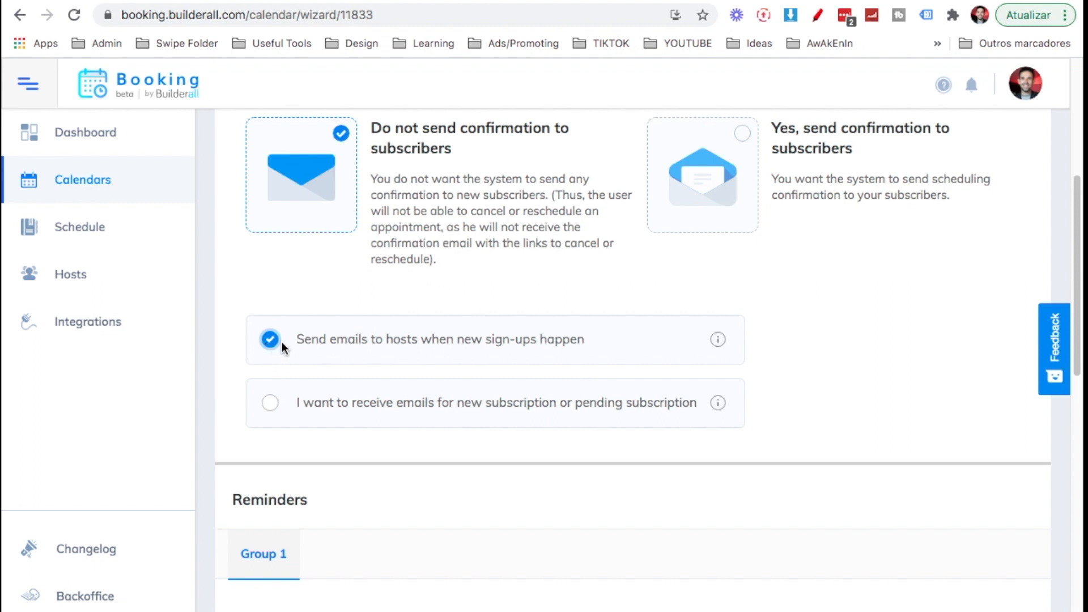
Step: Turn on sending reminders for the group and include hosts in the reminder emails
scroll(281, 342, "down", 7)
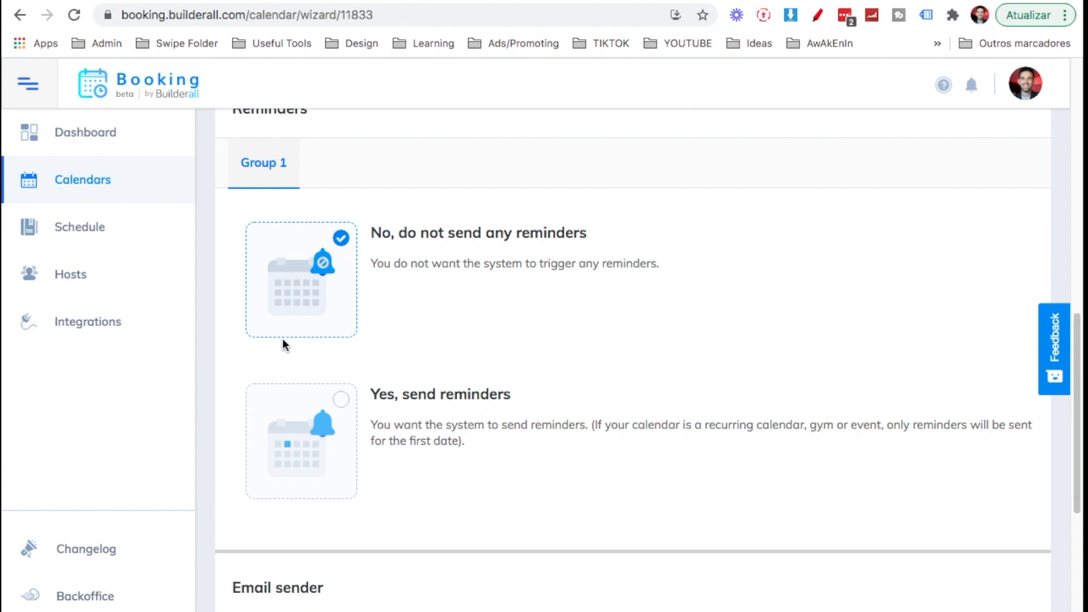
left_click(341, 400)
scroll(389, 470, "down", 2)
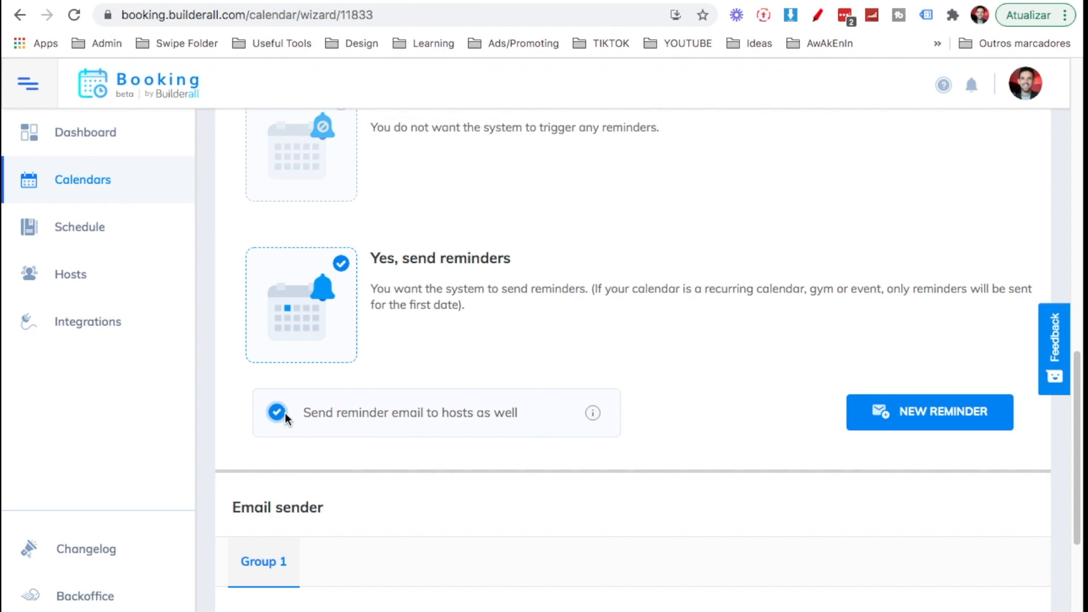
scroll(509, 431, "up", 1)
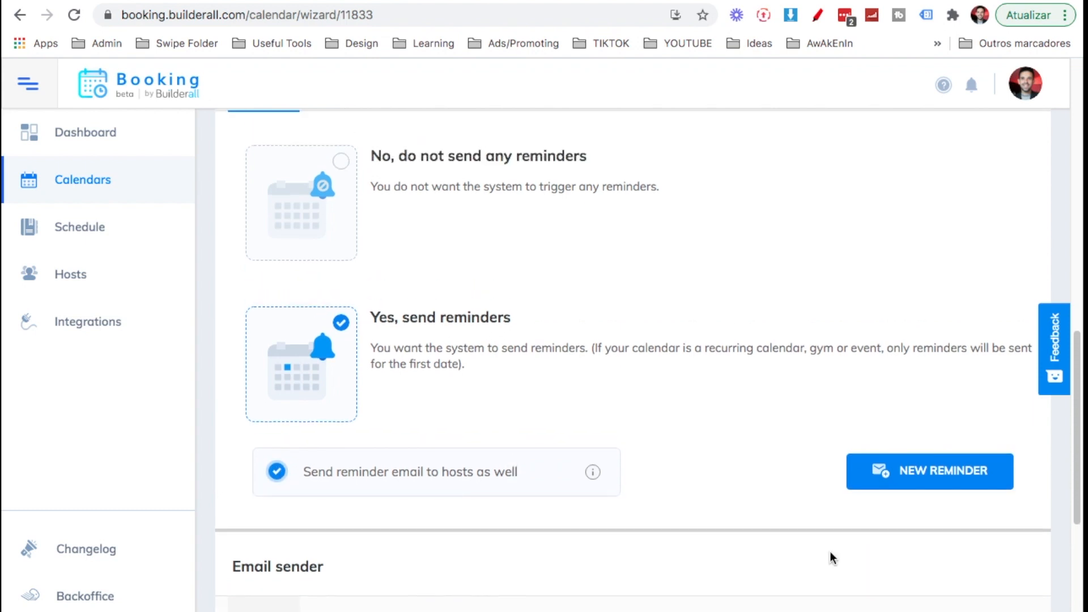
Step: Switch the group to a specific email sender and choose the host's own email address as the sender
scroll(830, 554, "down", 2)
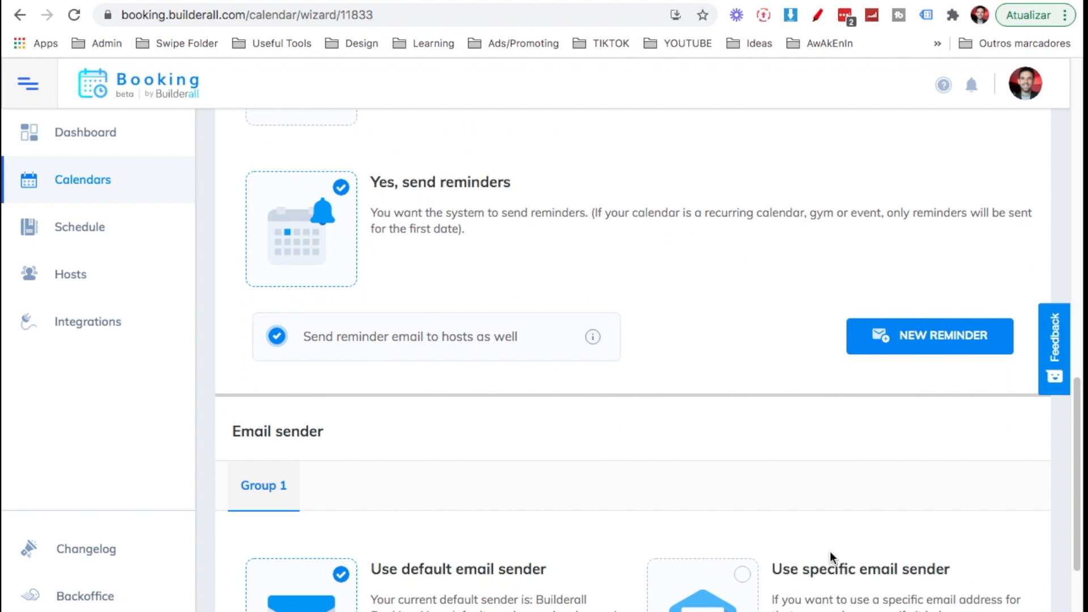
scroll(830, 554, "down", 3)
scroll(829, 556, "down", 1)
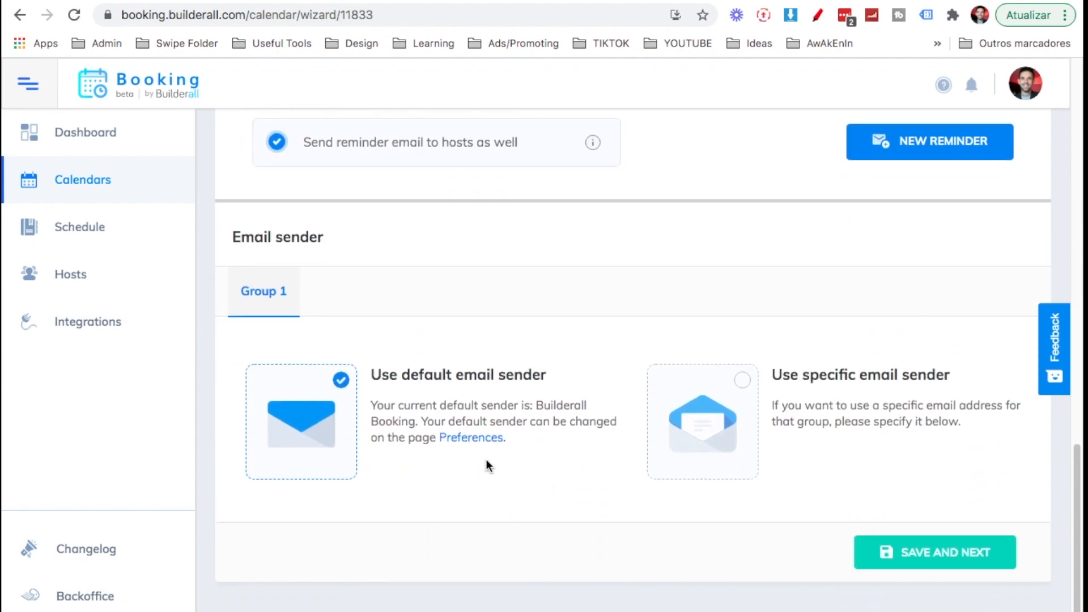
left_click(744, 381)
scroll(740, 394, "down", 2)
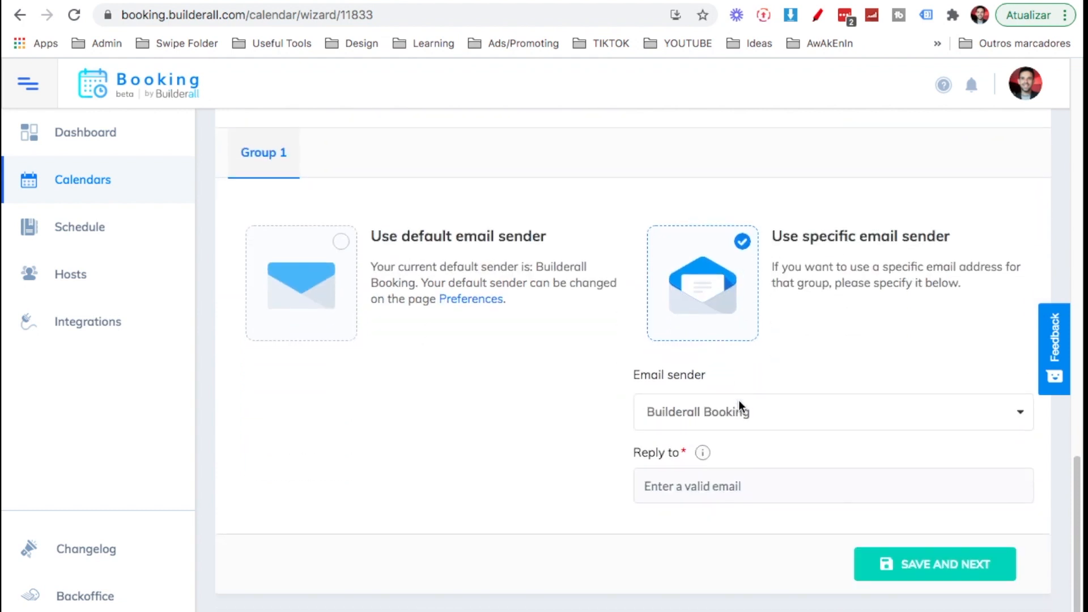
left_click(731, 412)
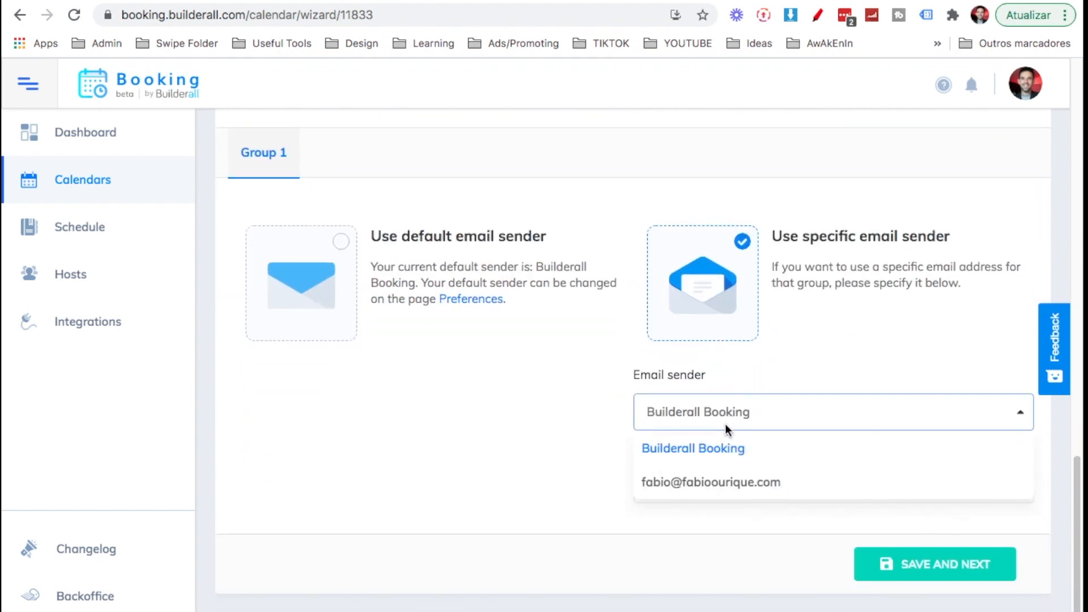
left_click(704, 481)
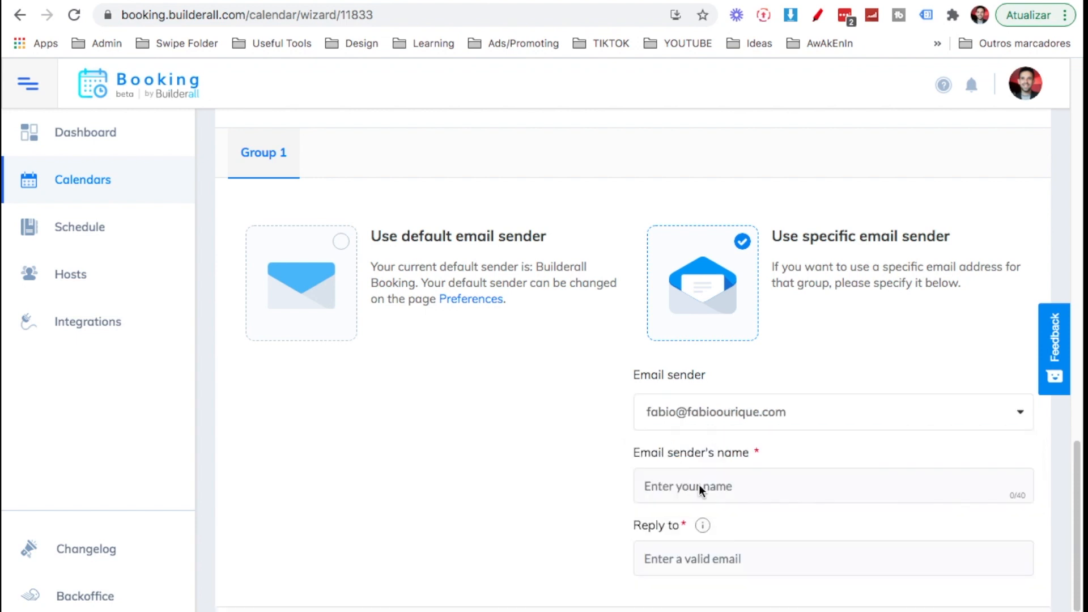
Step: Fill in the email sender's name and the reply-to email address, and try to save the communication settings
left_click(698, 489)
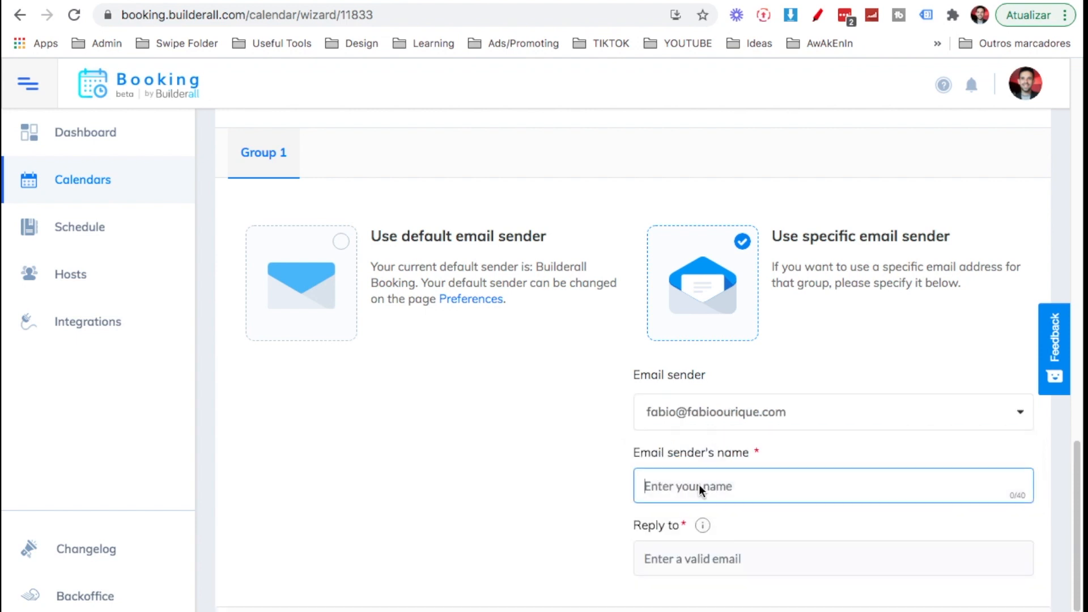
type("Fábio Ourique")
key("Tab")
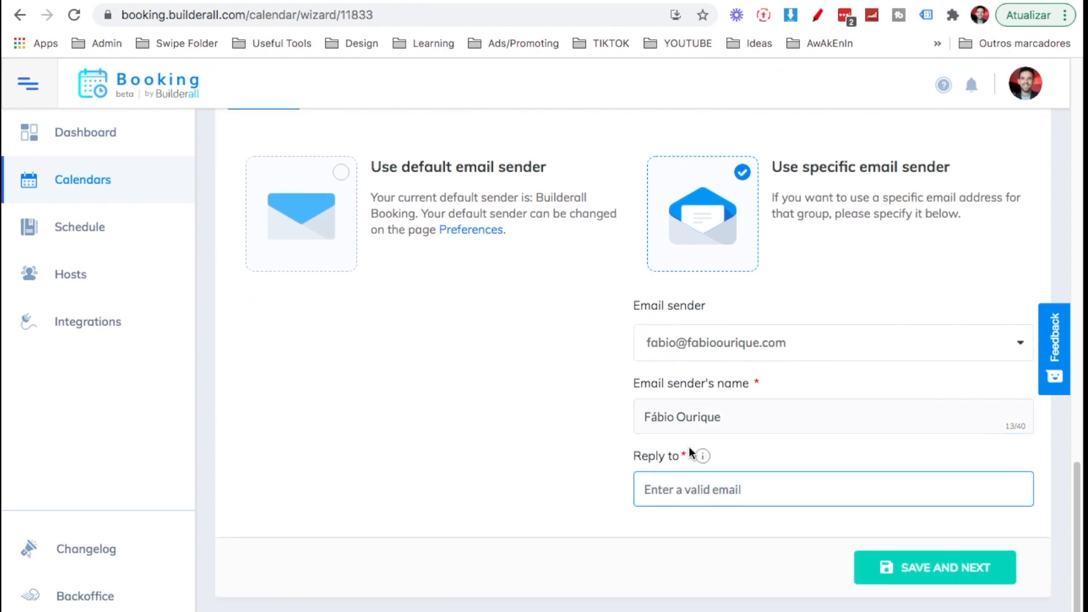
type("fabio")
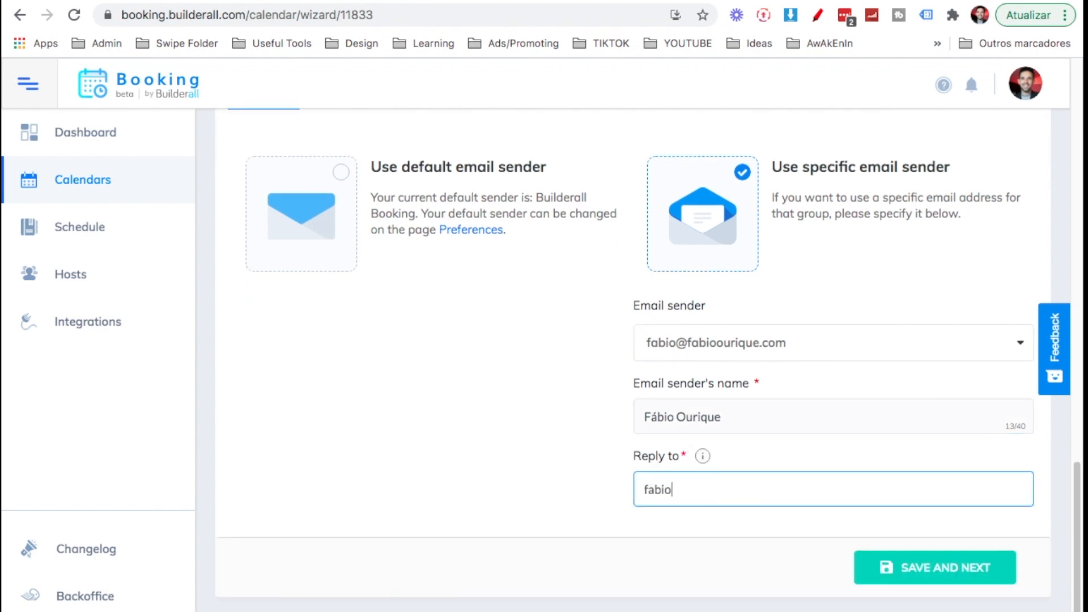
key("BackSpace")
key("BackSpace")
key("BackSpace")
key("BackSpace")
key("BackSpace")
type("fabio")
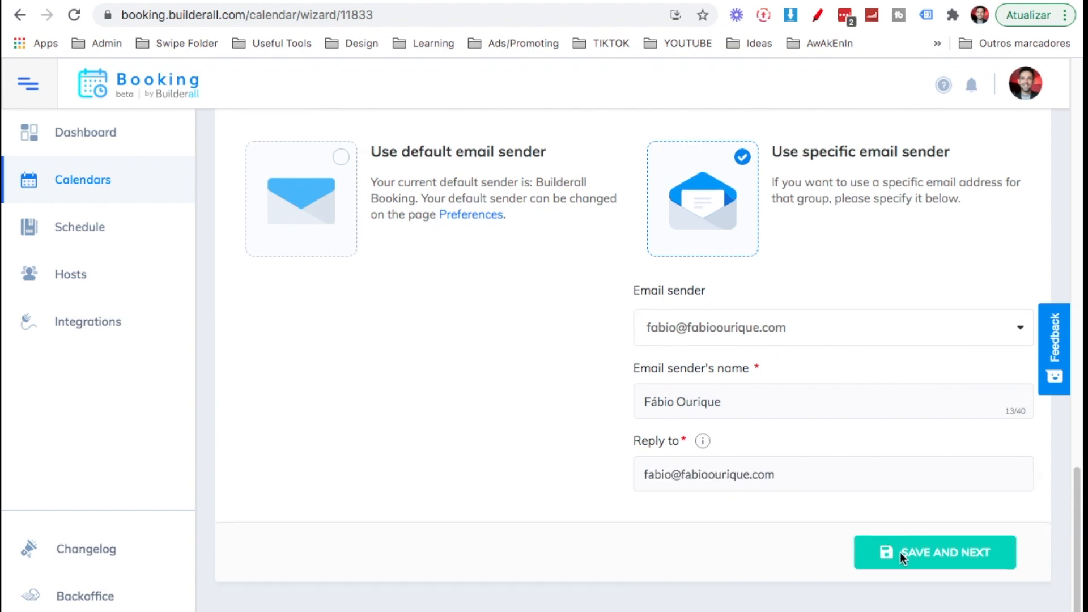
left_click(900, 553)
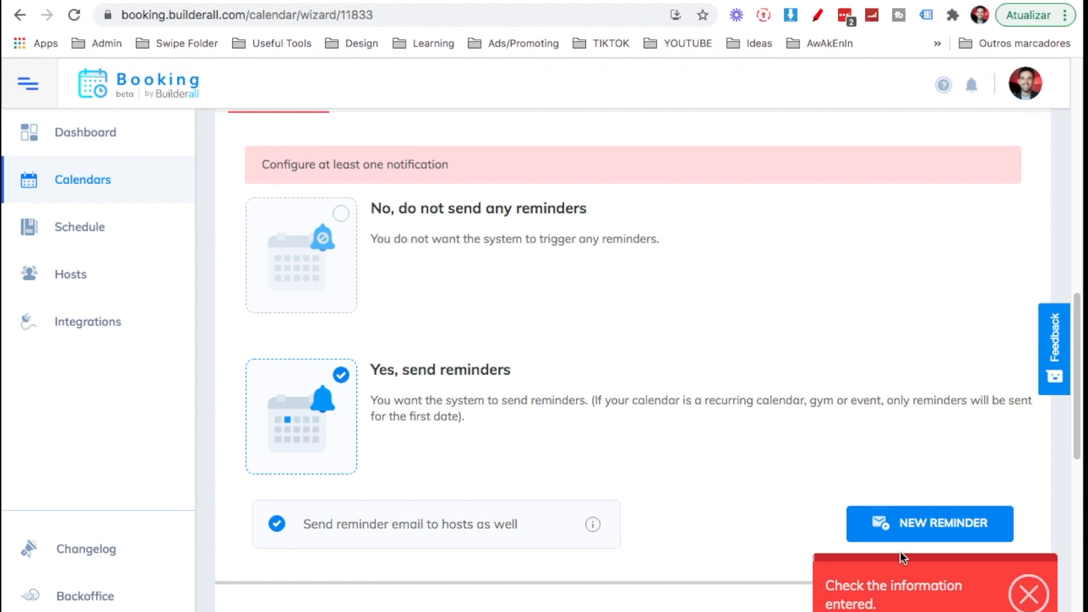
Step: Add a new reminder to the group's reminders
scroll(900, 553, "down", 2)
left_click(920, 479)
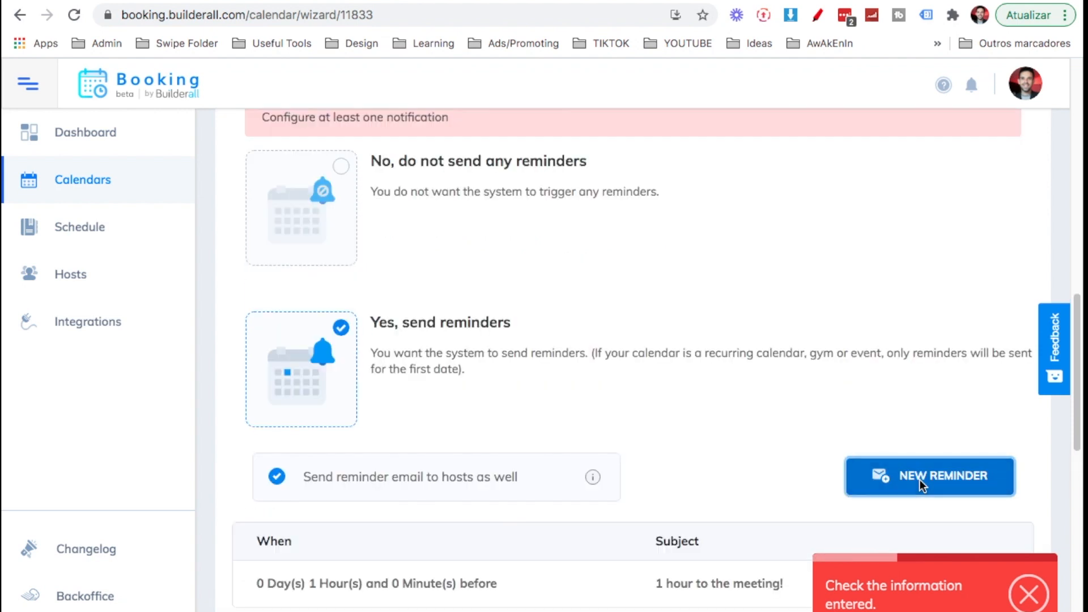
scroll(470, 417, "down", 2)
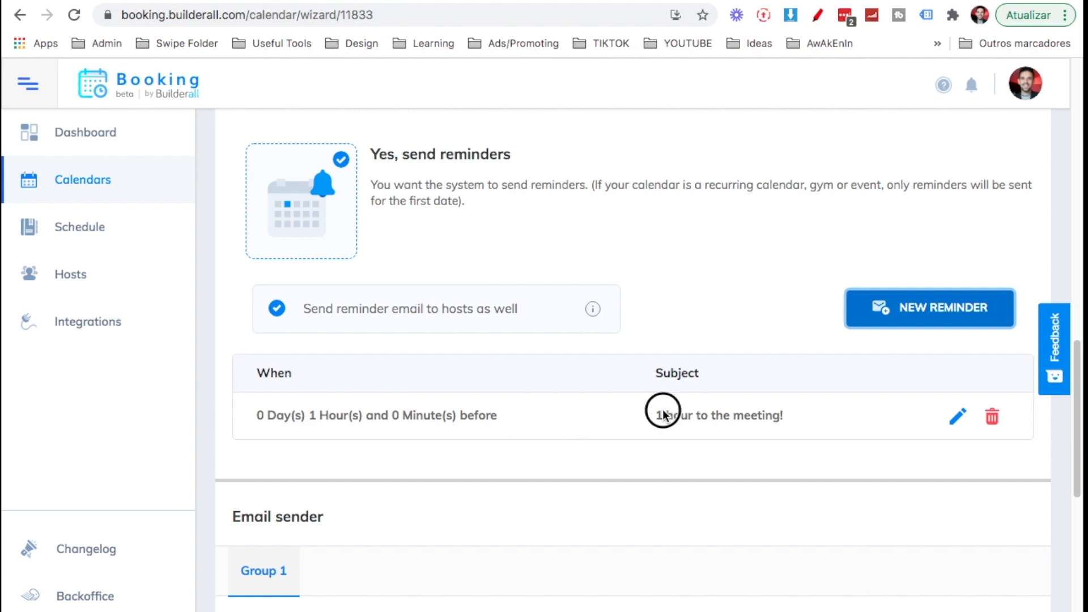
left_click_drag(663, 415, 790, 416)
left_click(791, 426)
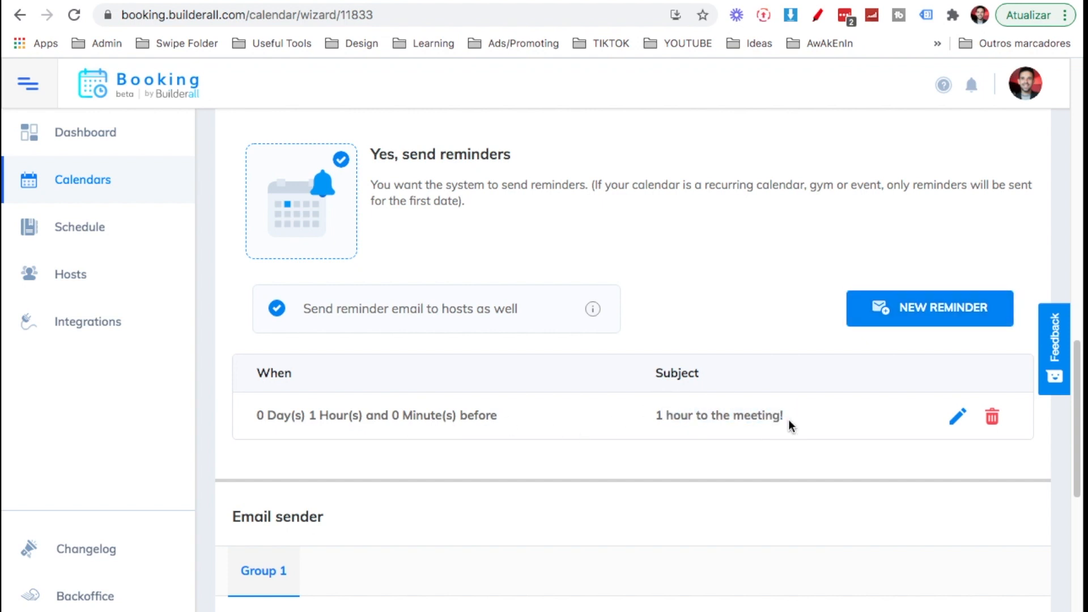
Step: Open the new reminder's notification, examine its email and SMS content and its send time, and accept it
left_click(954, 420)
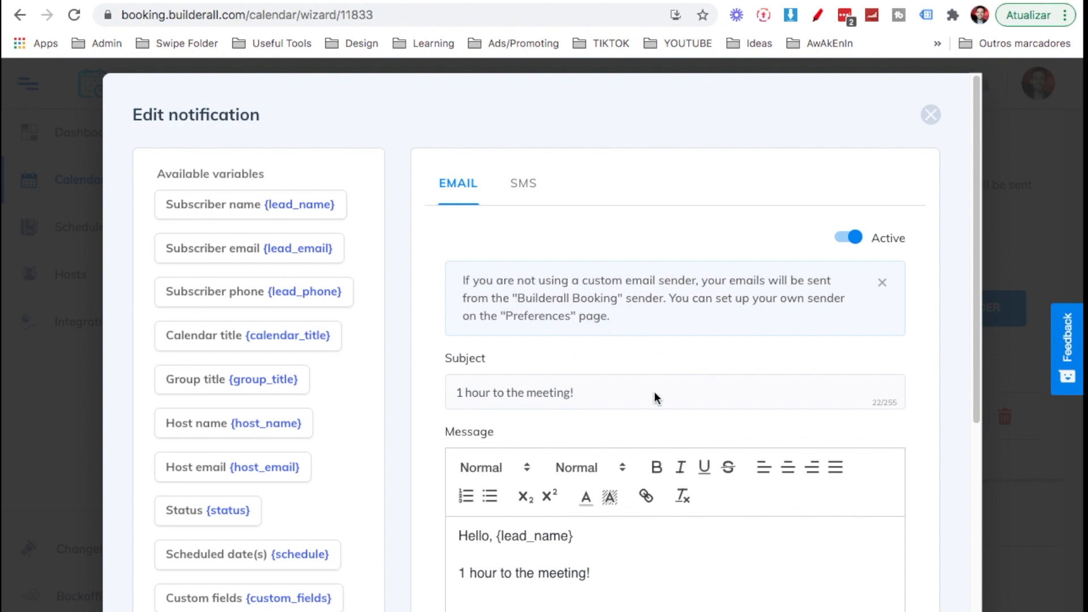
scroll(654, 392, "down", 2)
scroll(654, 392, "up", 2)
left_click(523, 183)
left_click(457, 185)
scroll(500, 340, "down", 4)
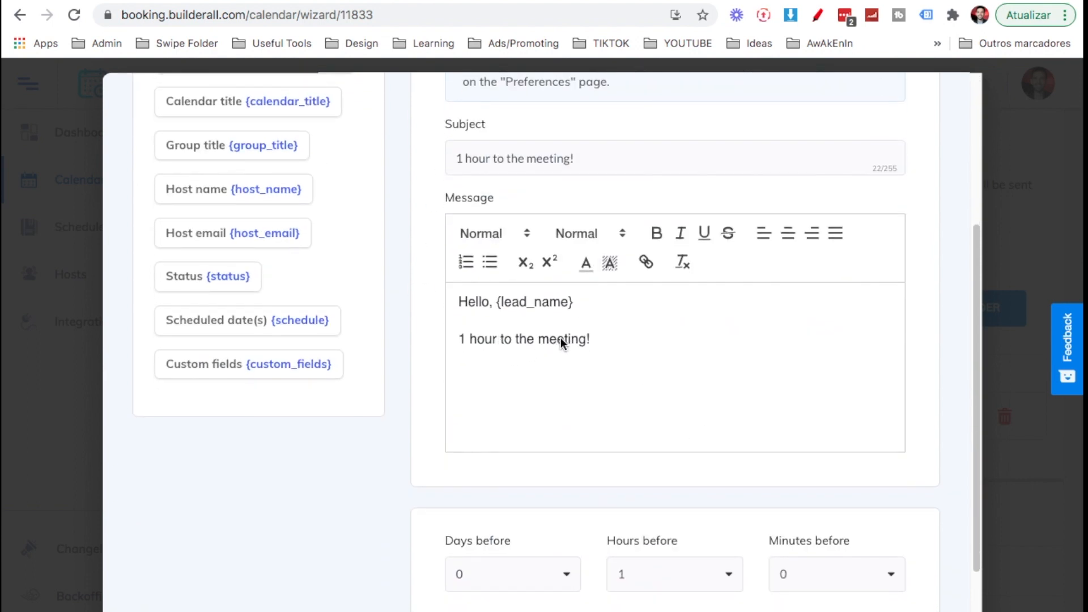
left_click_drag(607, 338, 444, 301)
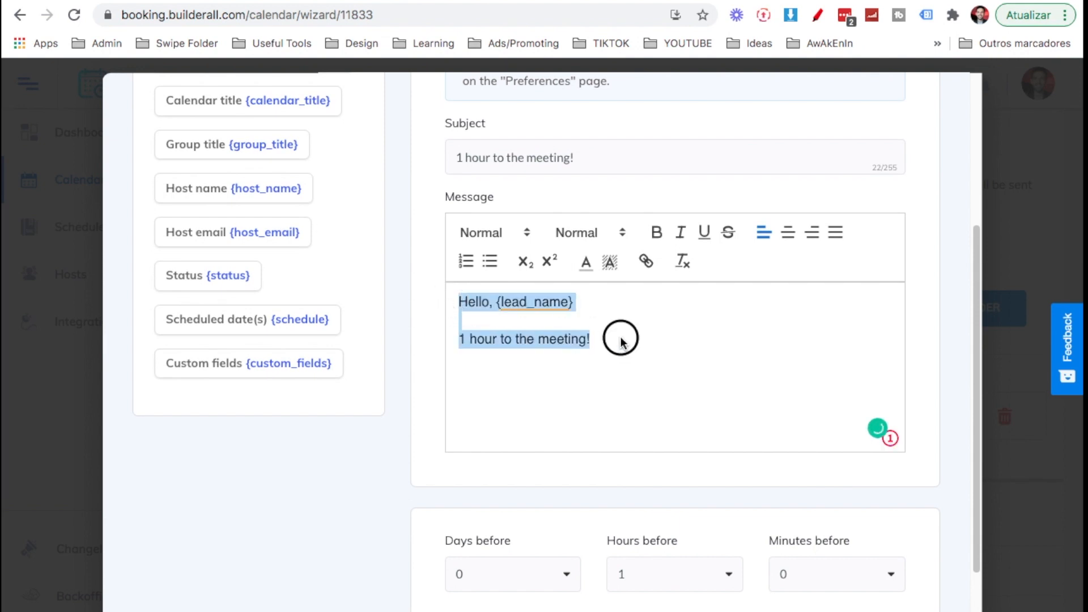
left_click(620, 340)
scroll(574, 388, "down", 1)
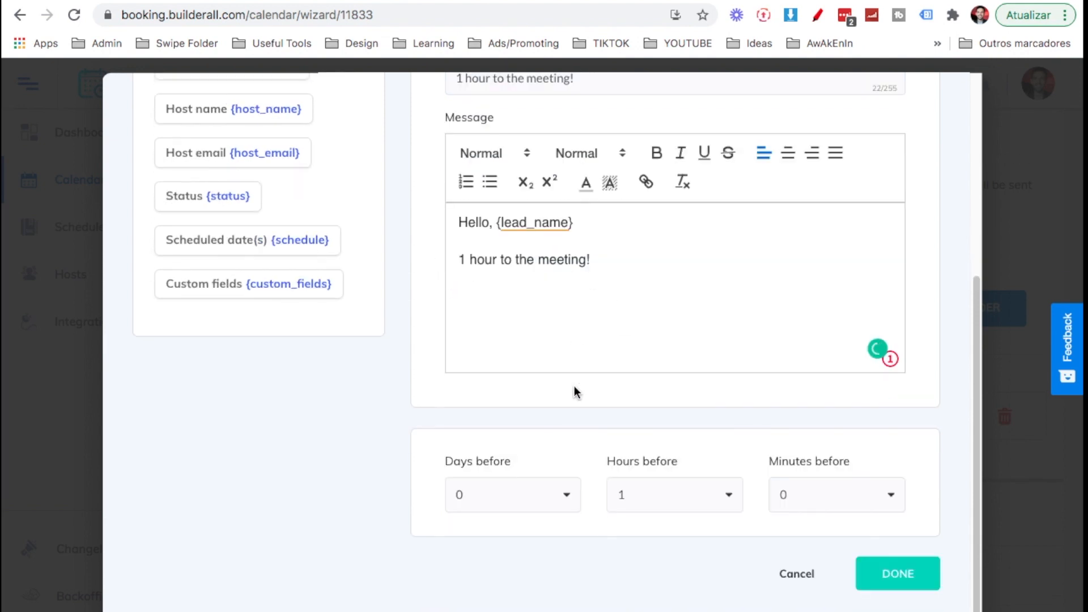
left_click(890, 597)
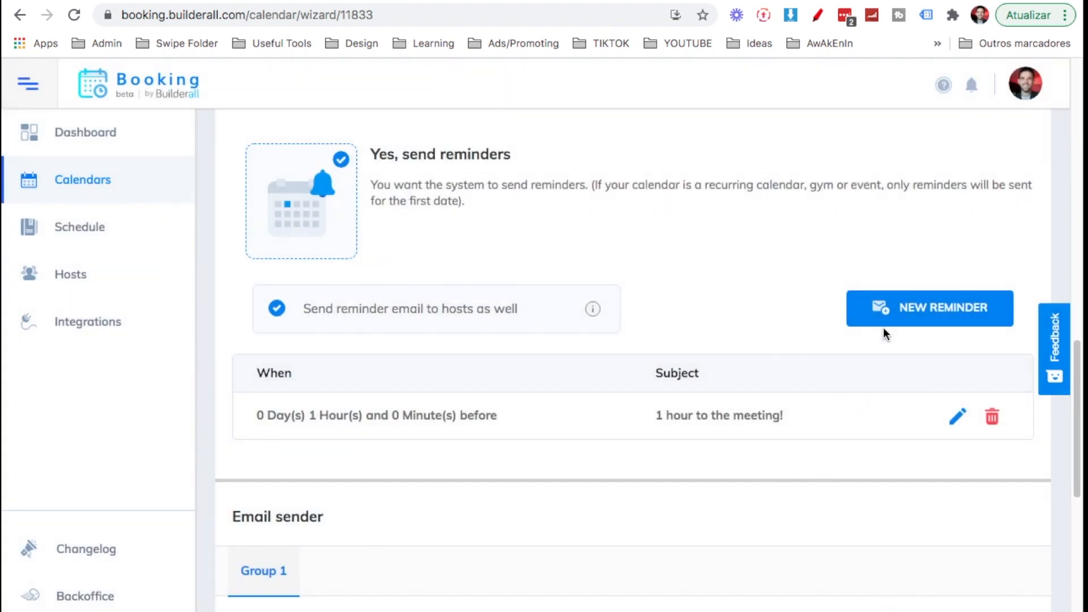
Step: Save the communication settings and switch Group 1 to sync with Google Calendar in the automation settings
scroll(863, 503, "down", 10)
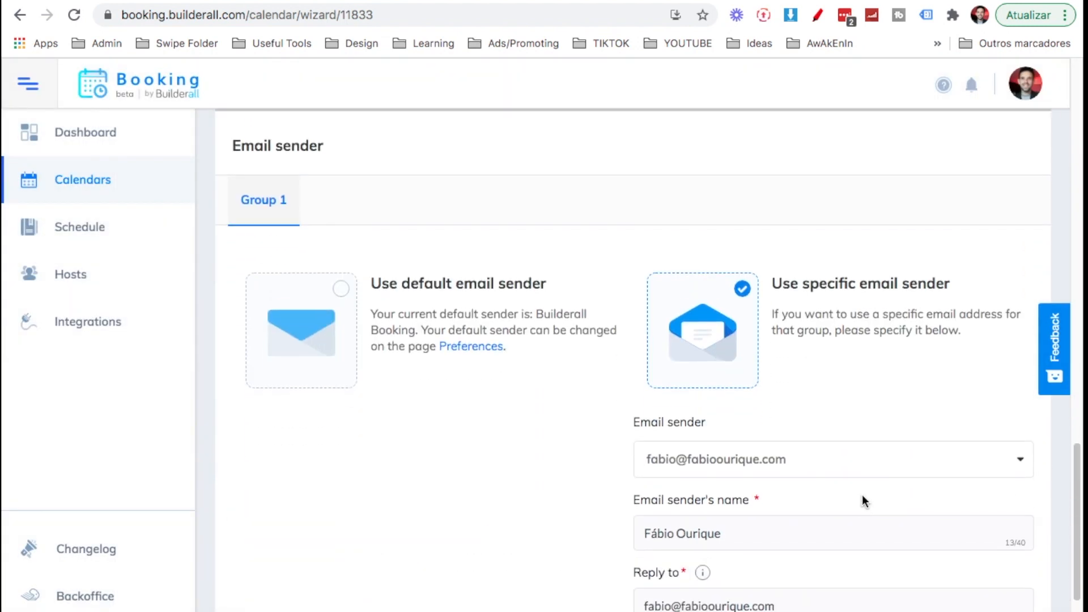
left_click(905, 559)
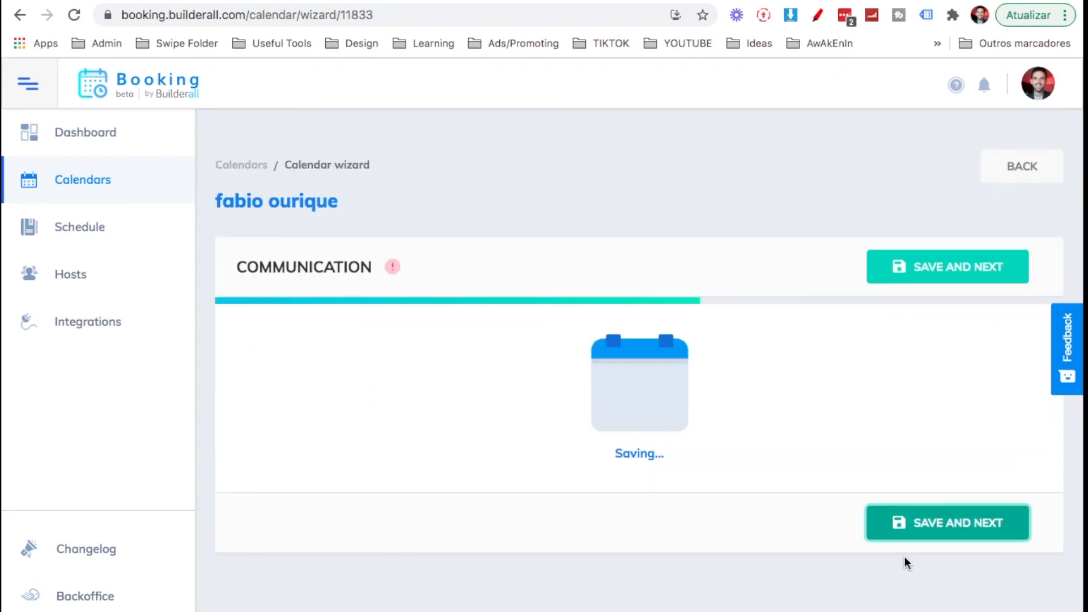
scroll(824, 493, "down", 5)
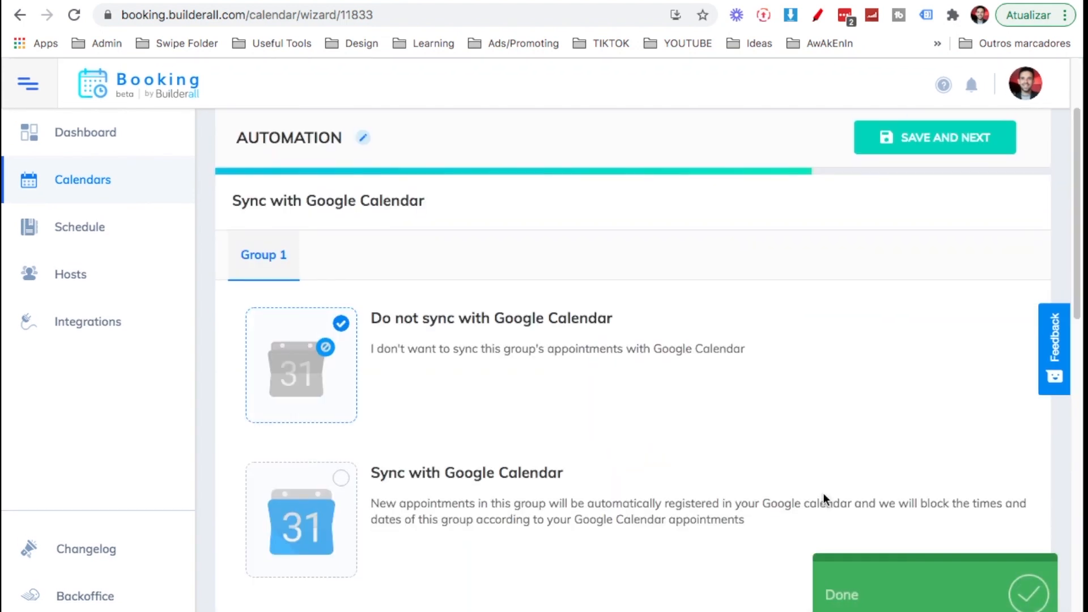
scroll(825, 499, "up", 1)
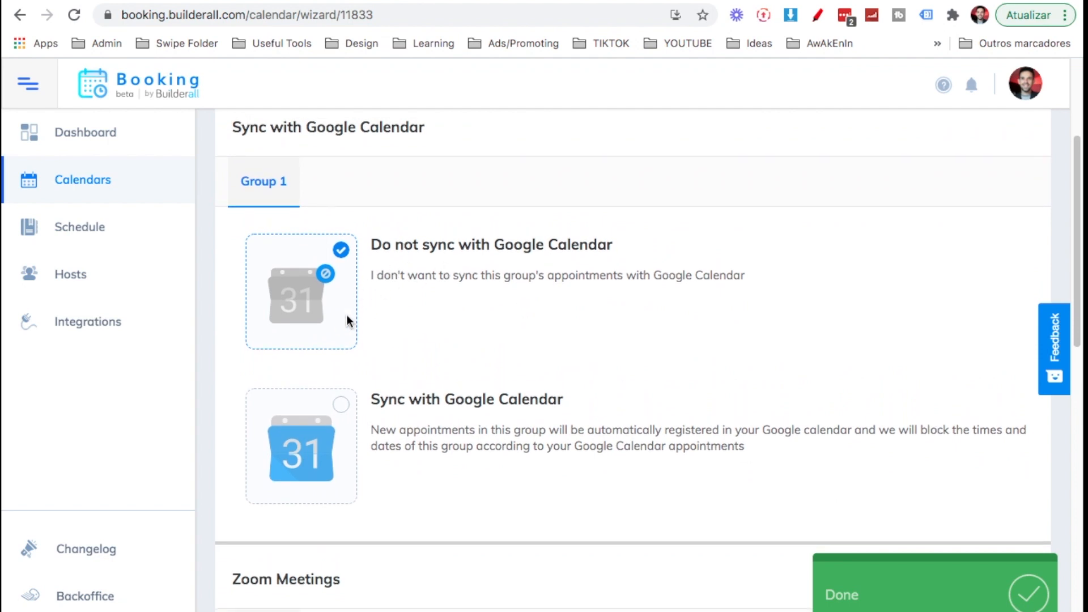
left_click(341, 410)
scroll(404, 415, "down", 1)
scroll(404, 415, "down", 2)
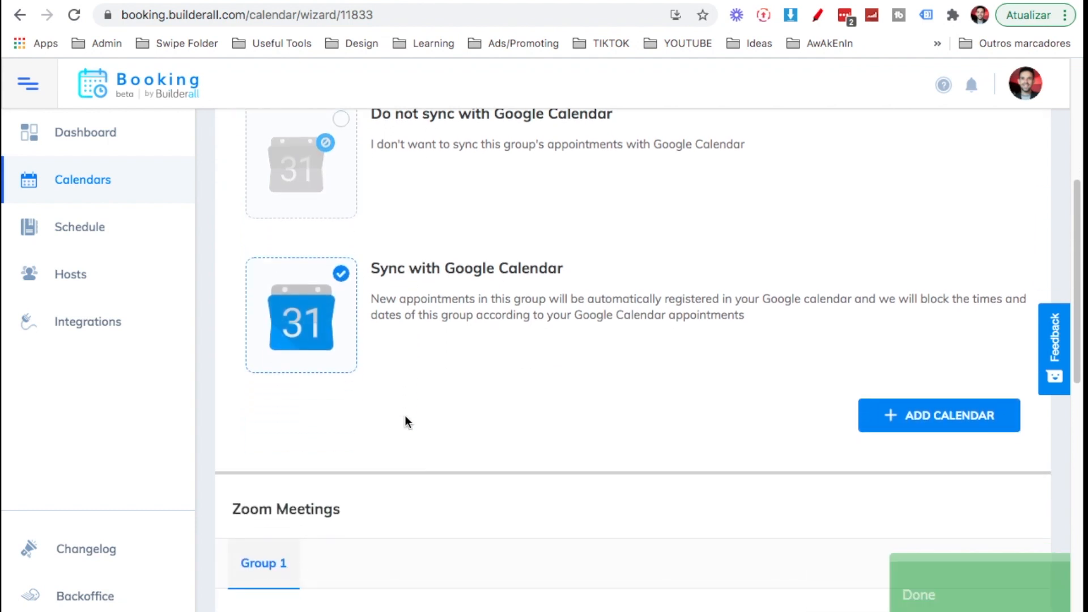
Step: Add a calendar through a new Google integration, choosing the host's Google account and granting Builderall Booking permission to its calendars
left_click(906, 414)
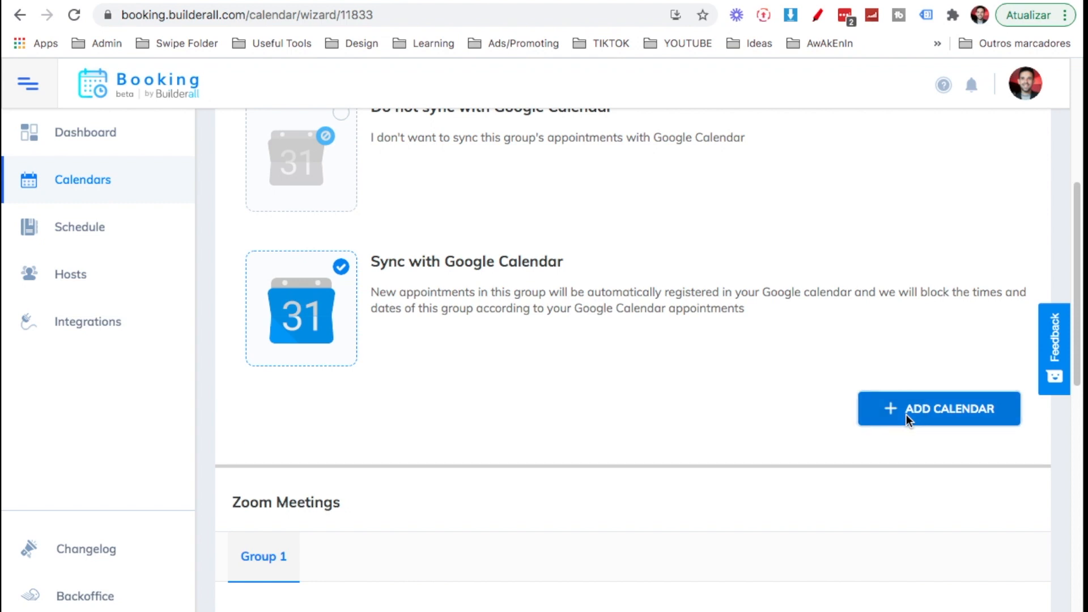
scroll(511, 380, "down", 2)
left_click(382, 377)
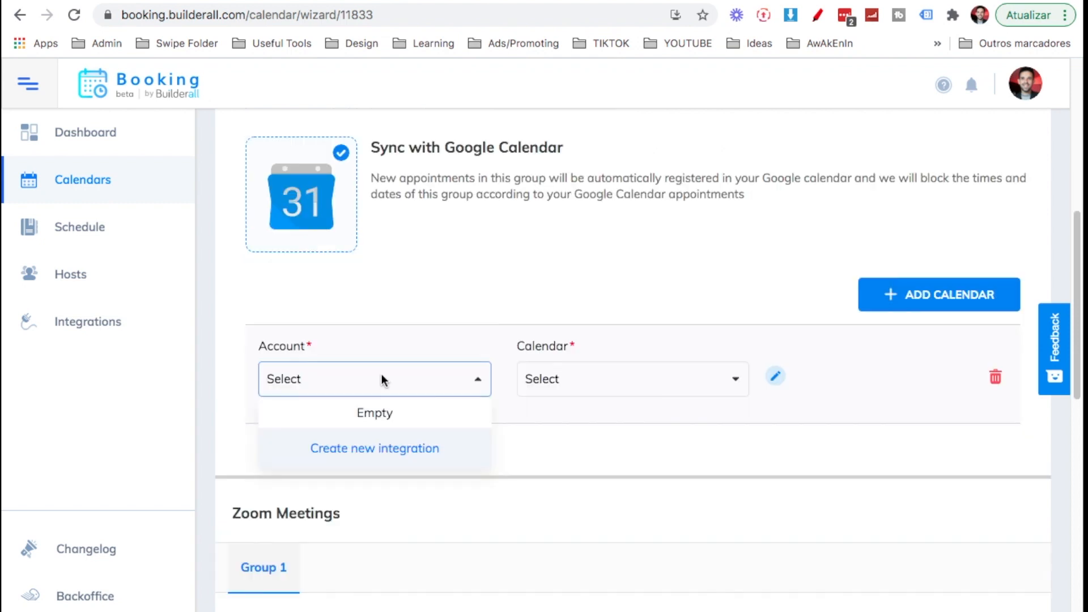
left_click(373, 454)
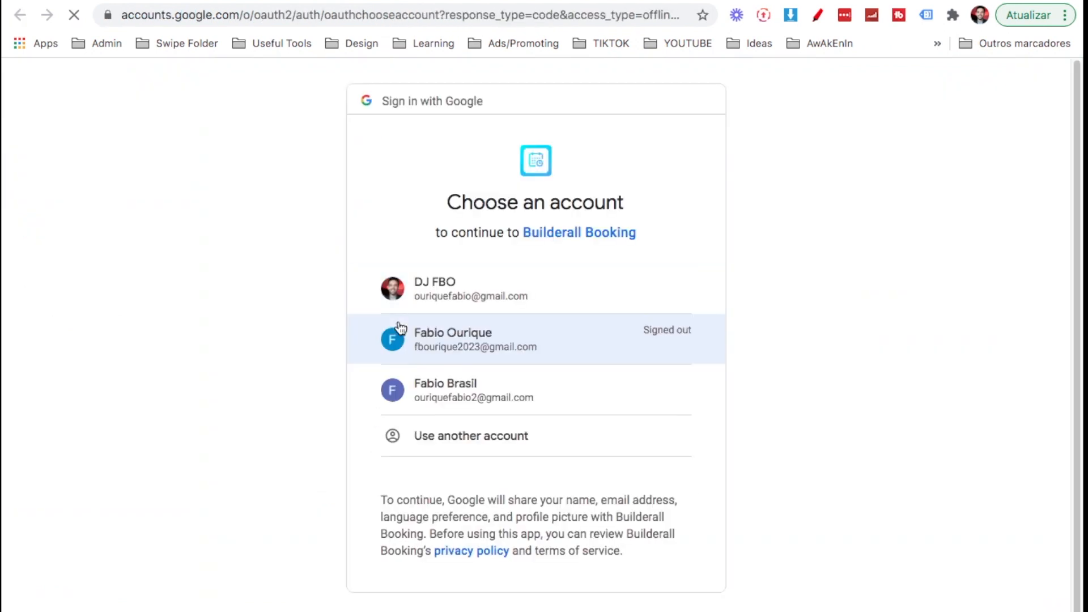
left_click(485, 290)
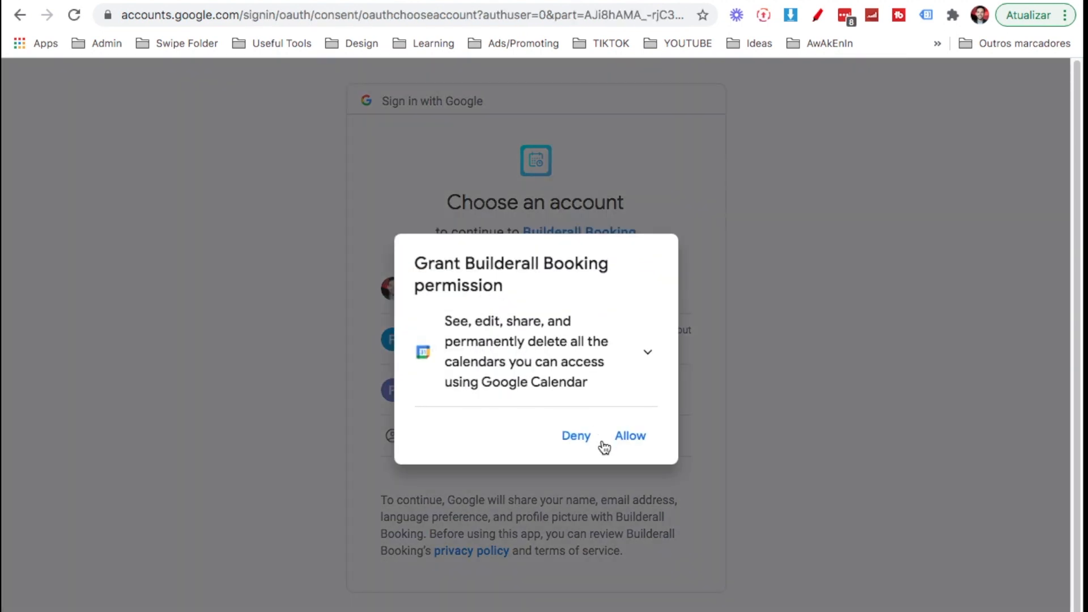
left_click(627, 441)
scroll(632, 482, "down", 2)
left_click(633, 516)
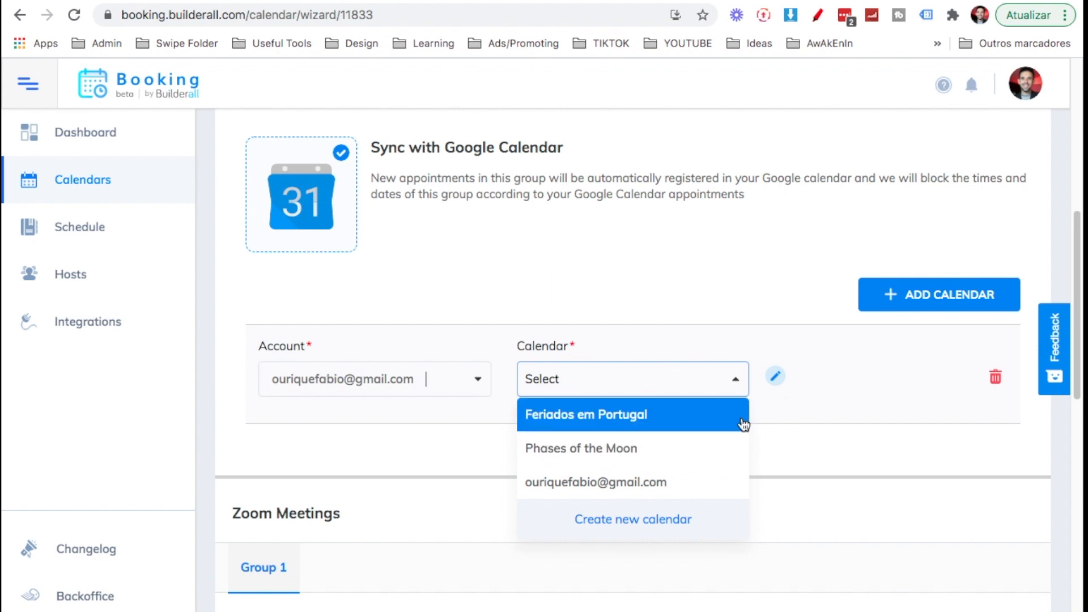
Step: Select the host's own Google calendar for the sync and set its sync option to Read & Write (Two-Way)
left_click(674, 480)
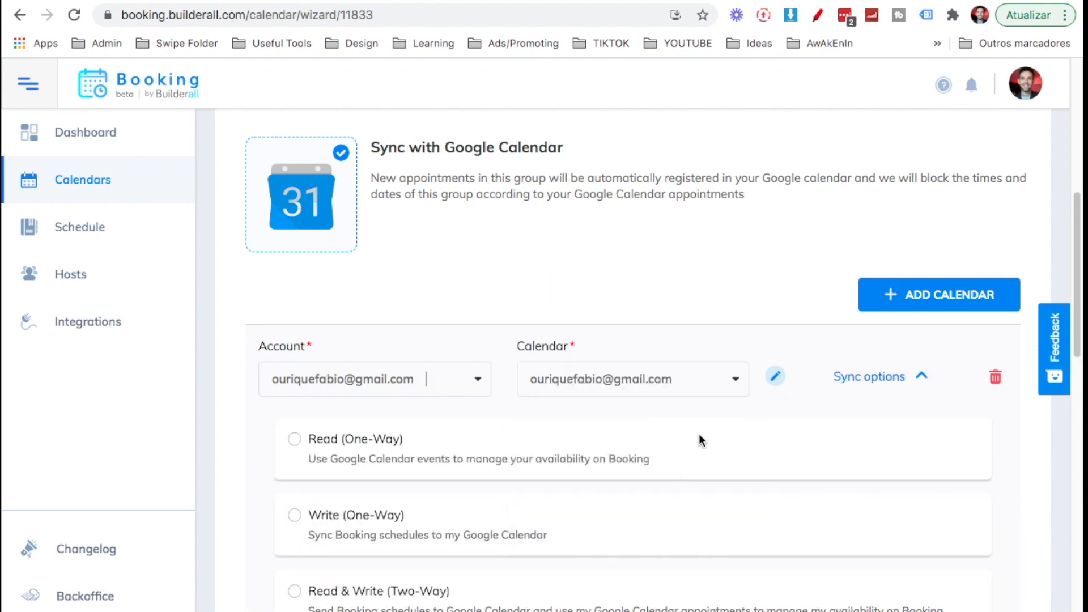
scroll(700, 456, "down", 3)
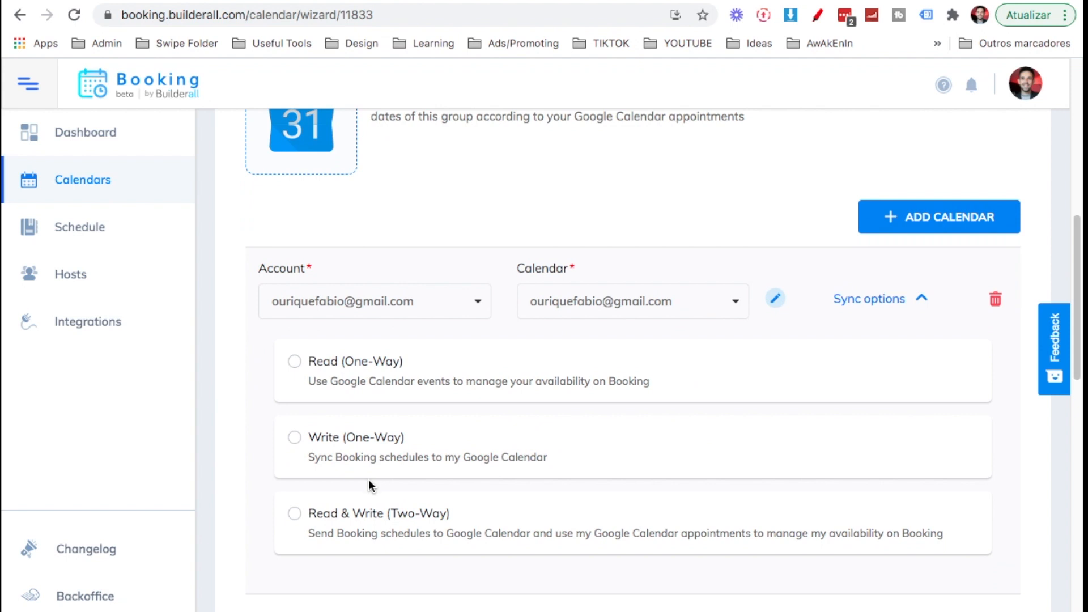
left_click(345, 515)
Step: Set Group 1 to integrate with Zoom and sign in to Zoom with the host's Google account
scroll(722, 407, "down", 5)
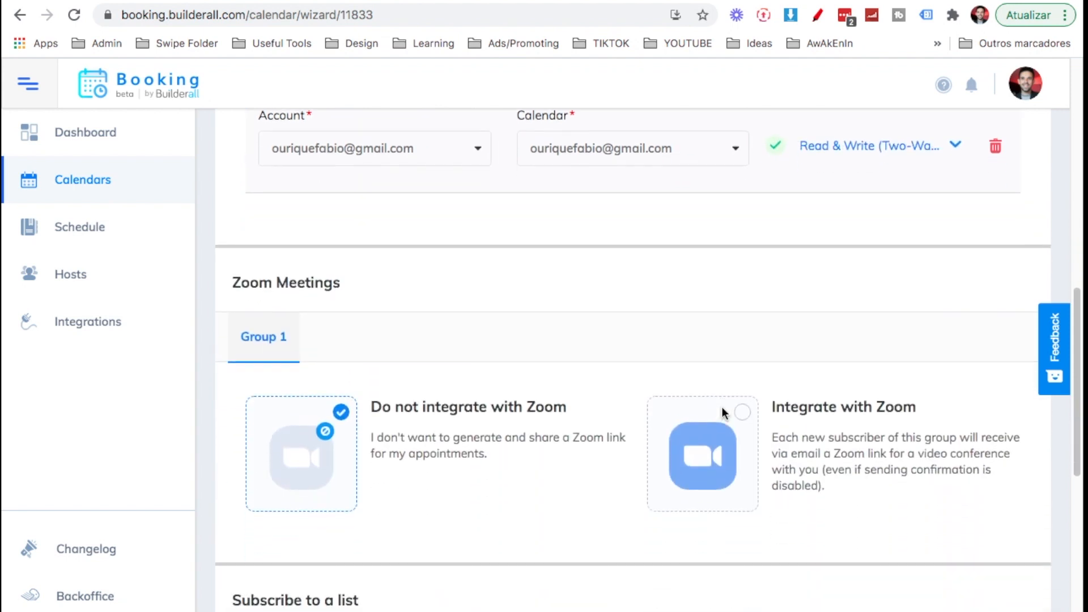
scroll(723, 407, "down", 1)
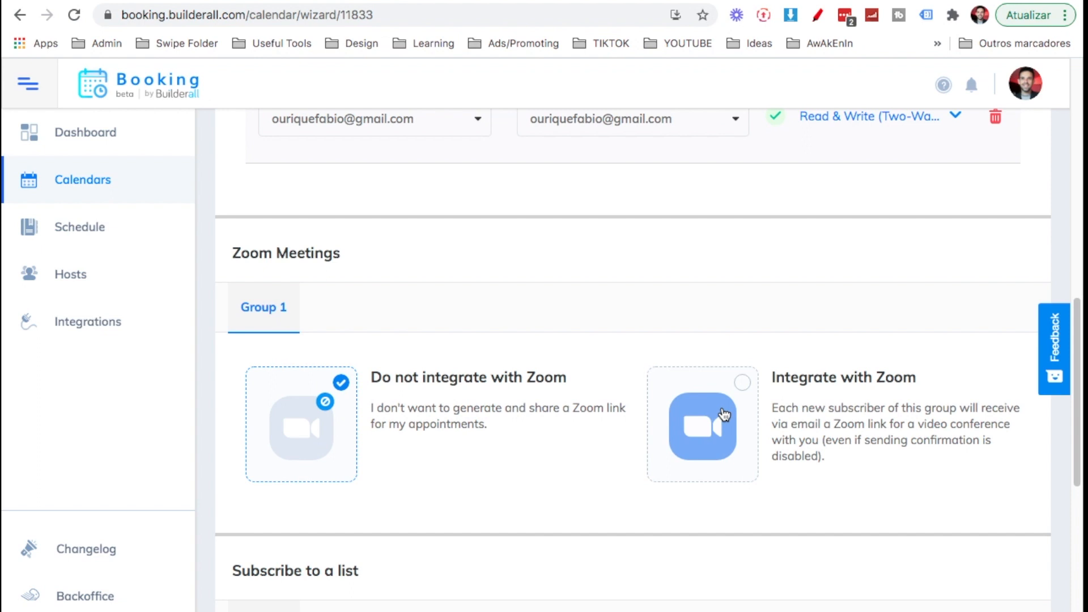
scroll(724, 416, "down", 3)
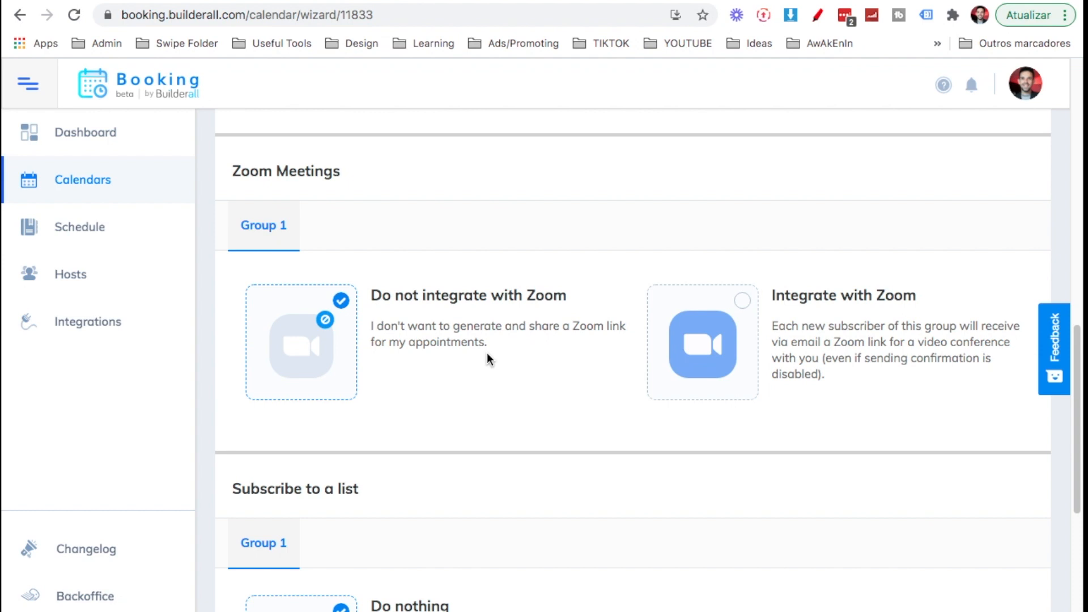
scroll(488, 353, "up", 4)
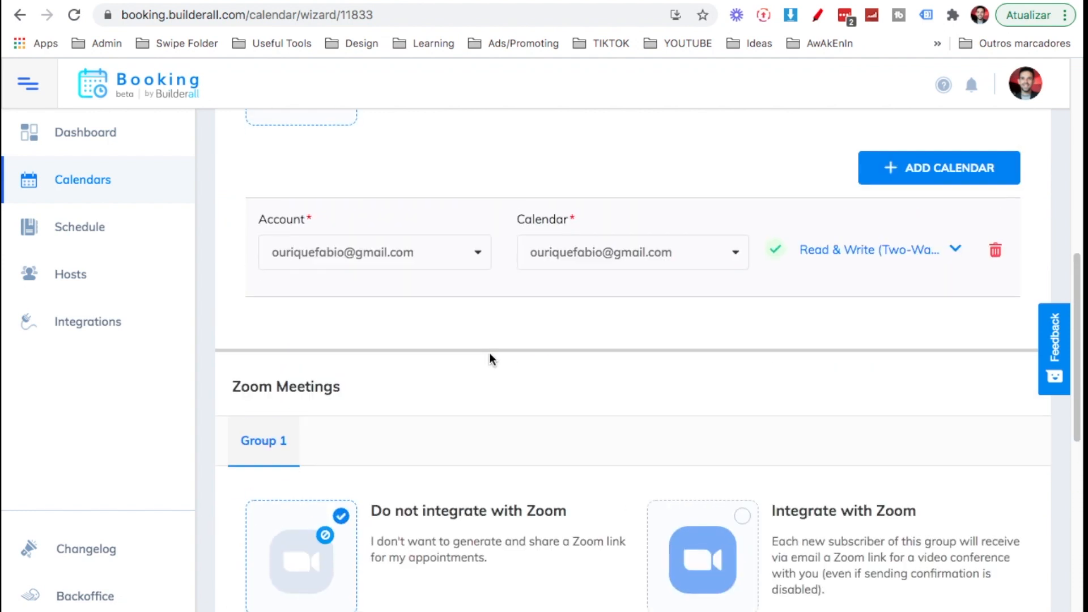
scroll(488, 353, "down", 2)
scroll(489, 352, "down", 2)
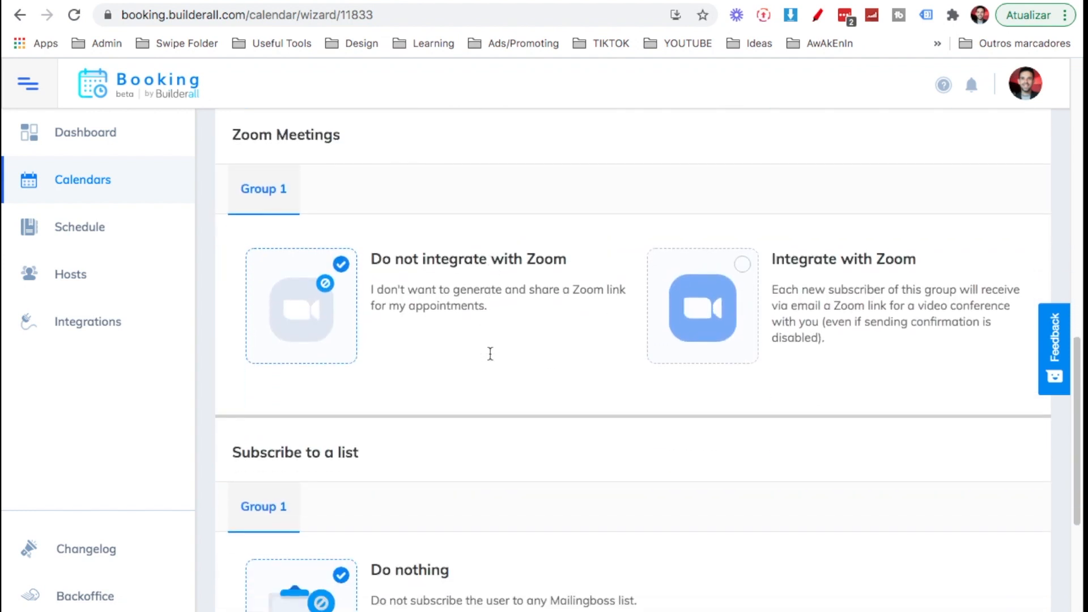
scroll(491, 357, "down", 4)
scroll(624, 340, "up", 4)
left_click(750, 296)
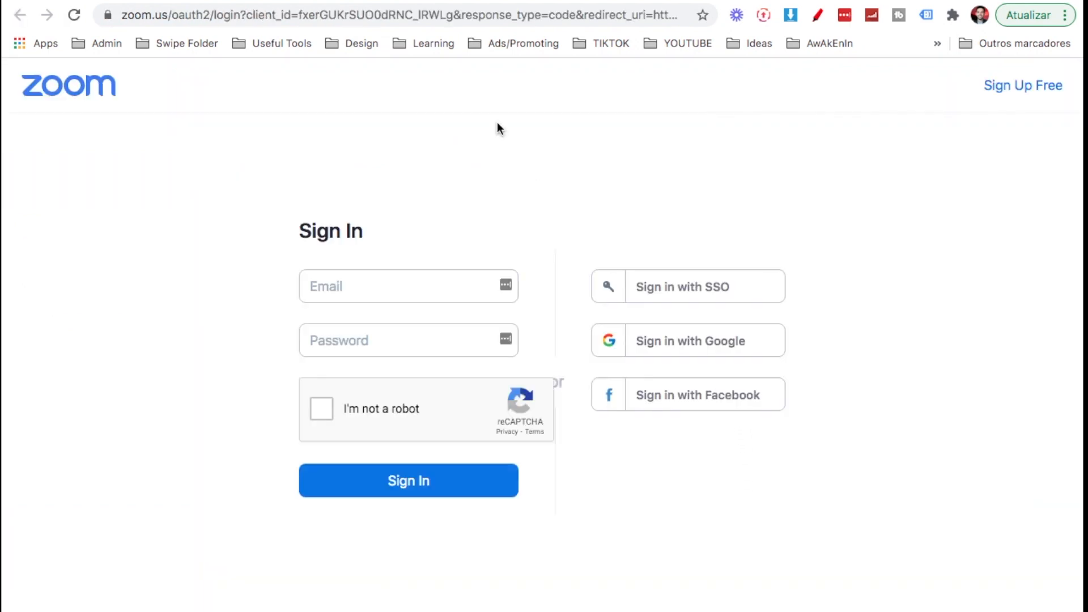
left_click(642, 347)
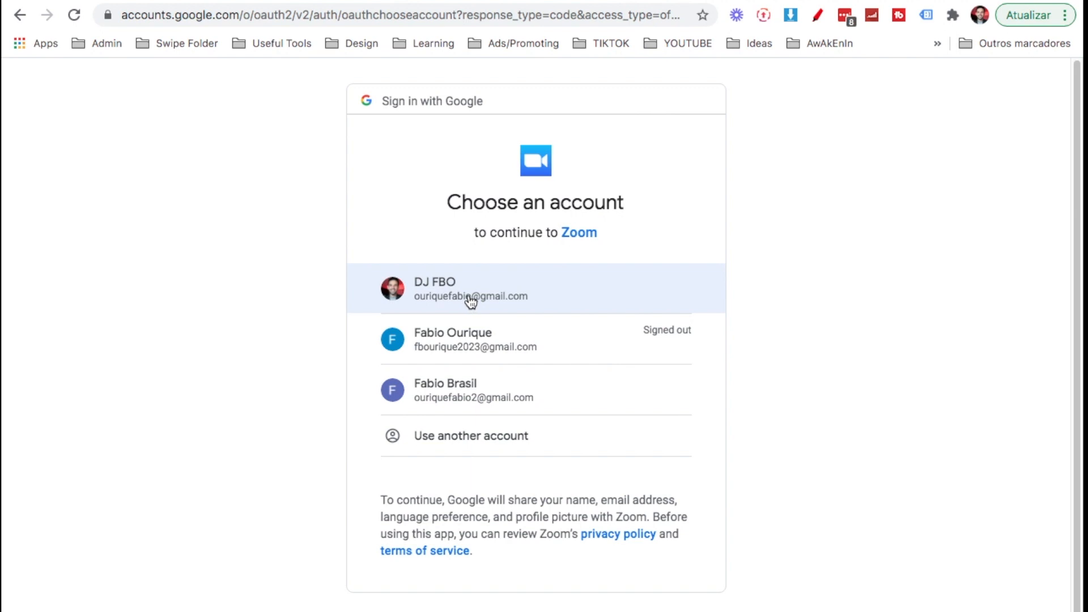
left_click(470, 301)
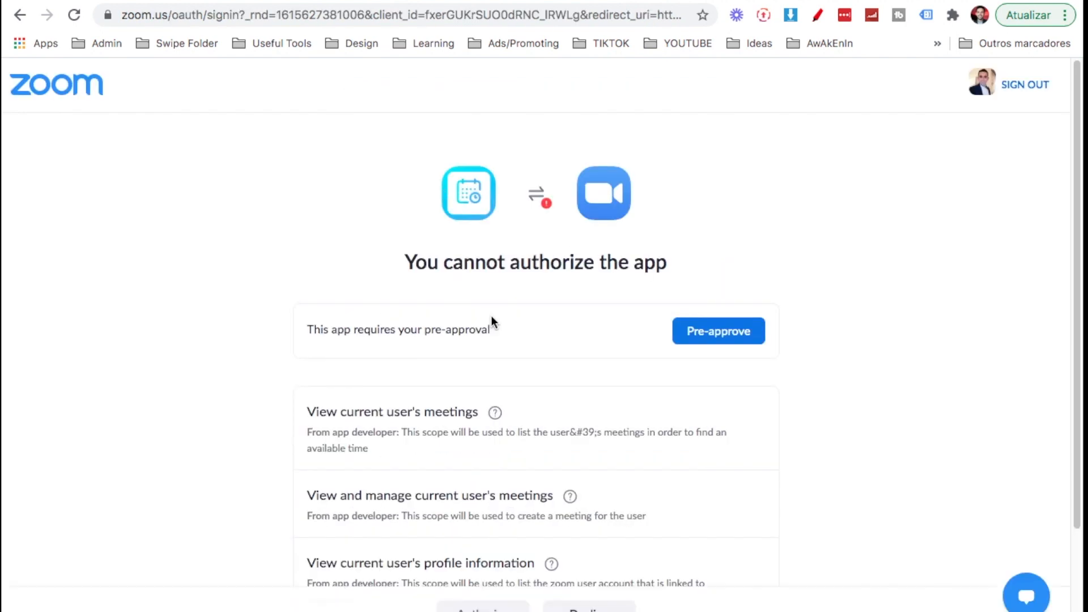
Step: Pre-approve Builderall Booking in Zoom and authorize its access to the Zoom account
scroll(718, 334, "down", 3)
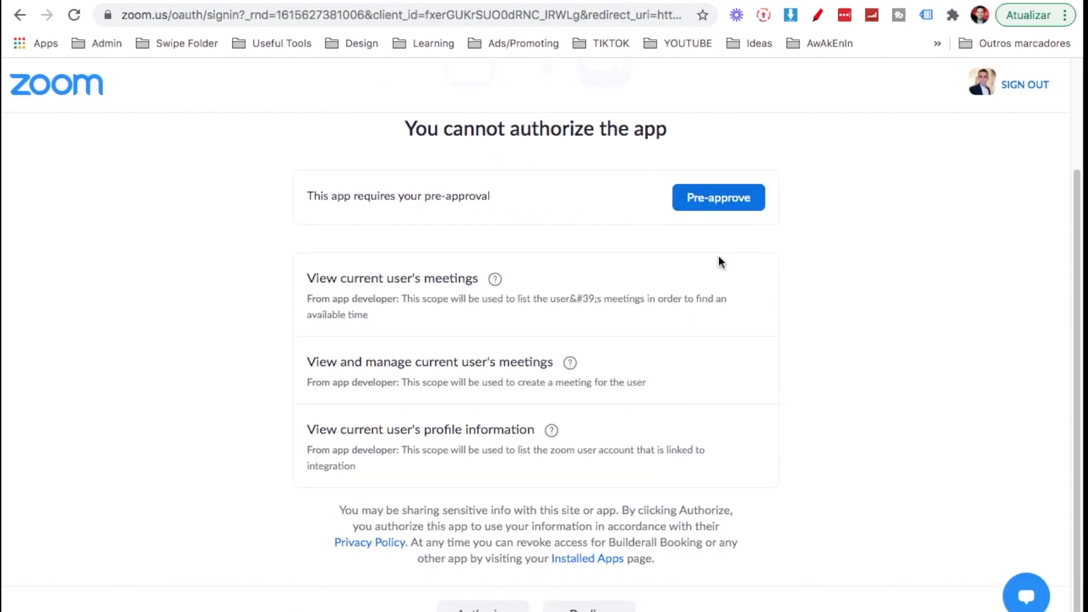
left_click(724, 196)
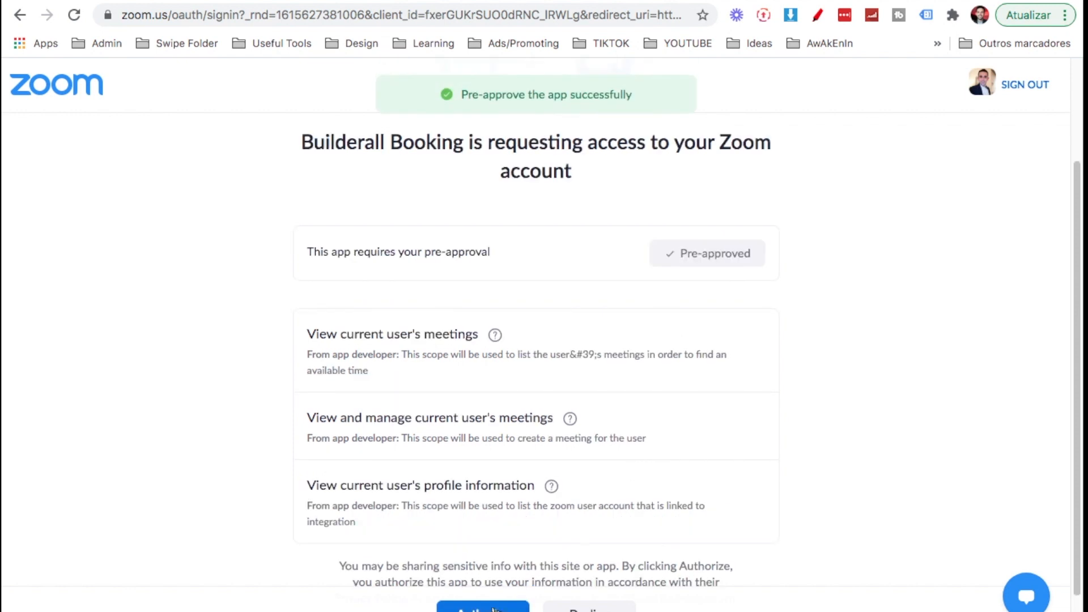
left_click(476, 606)
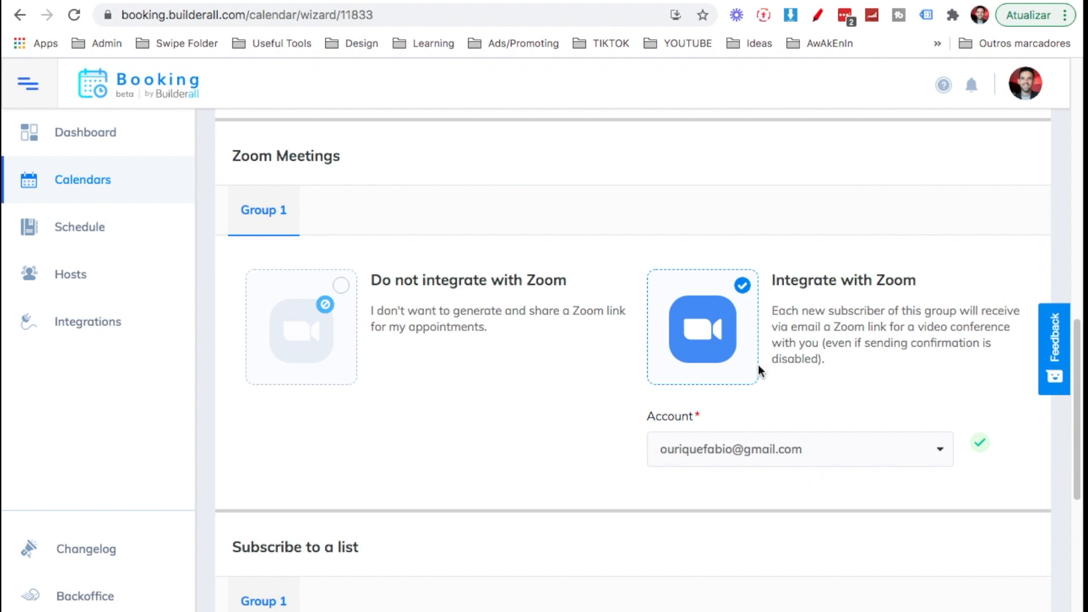
Step: Save the automation settings with list subscription left at Do nothing, and finish the wizard with payments not enabled
scroll(759, 369, "down", 4)
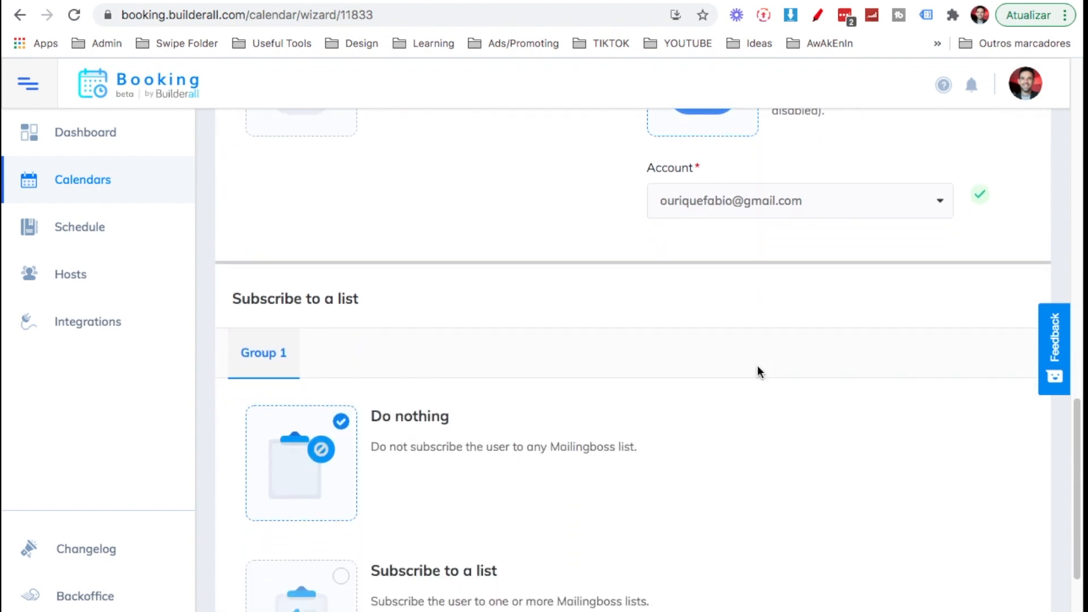
scroll(757, 365, "down", 2)
scroll(757, 365, "down", 1)
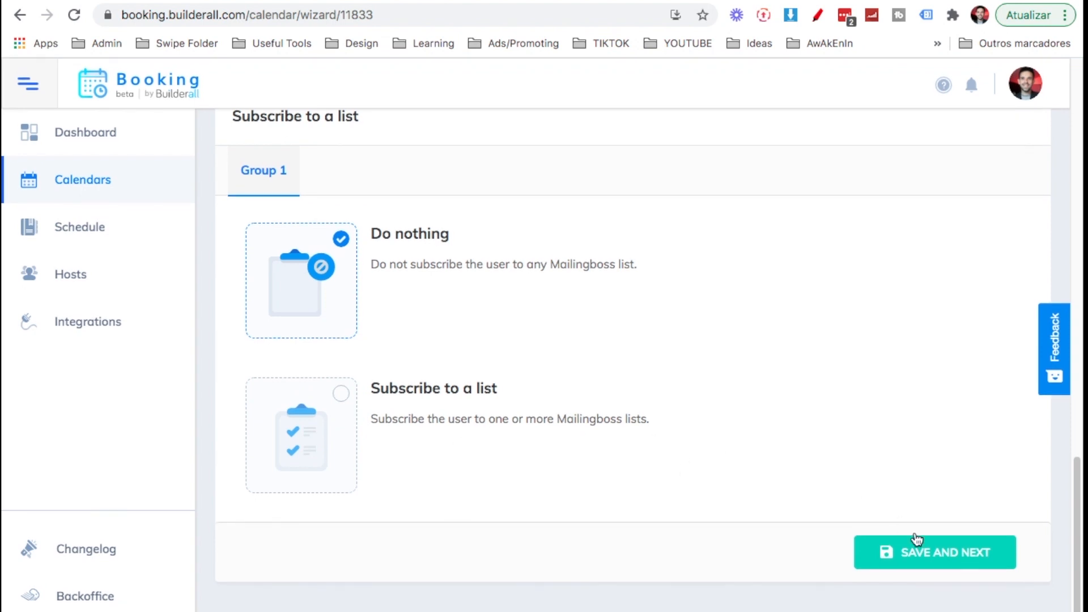
left_click(936, 555)
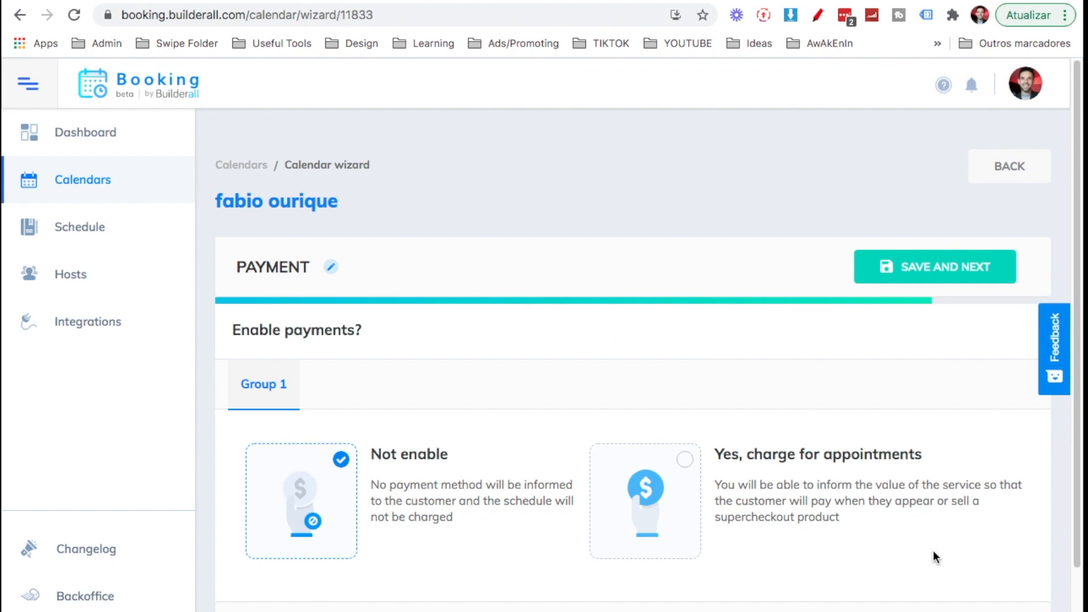
scroll(934, 557, "down", 2)
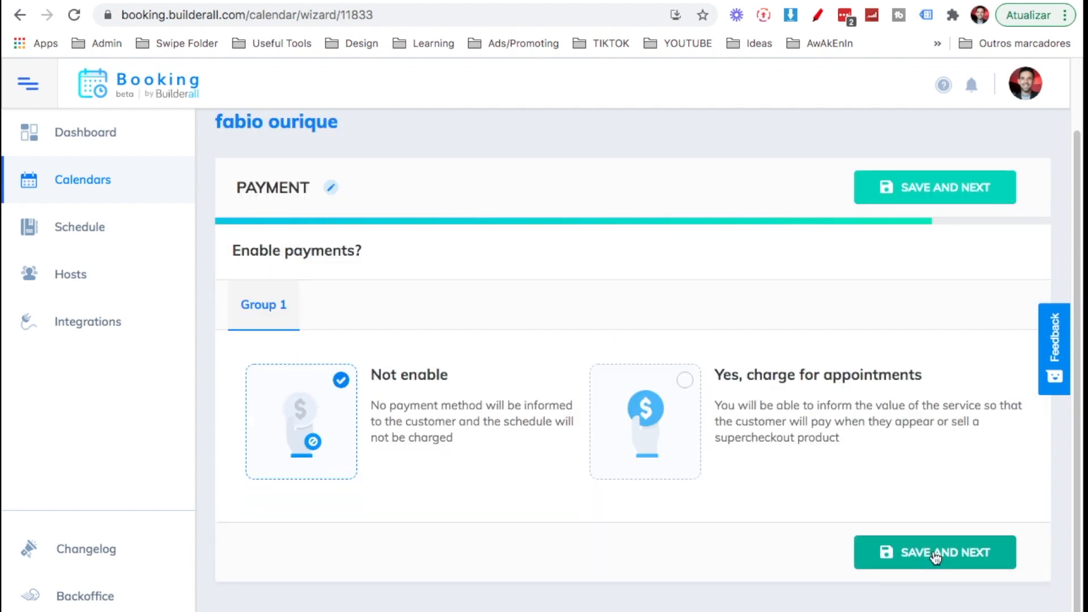
left_click(905, 554)
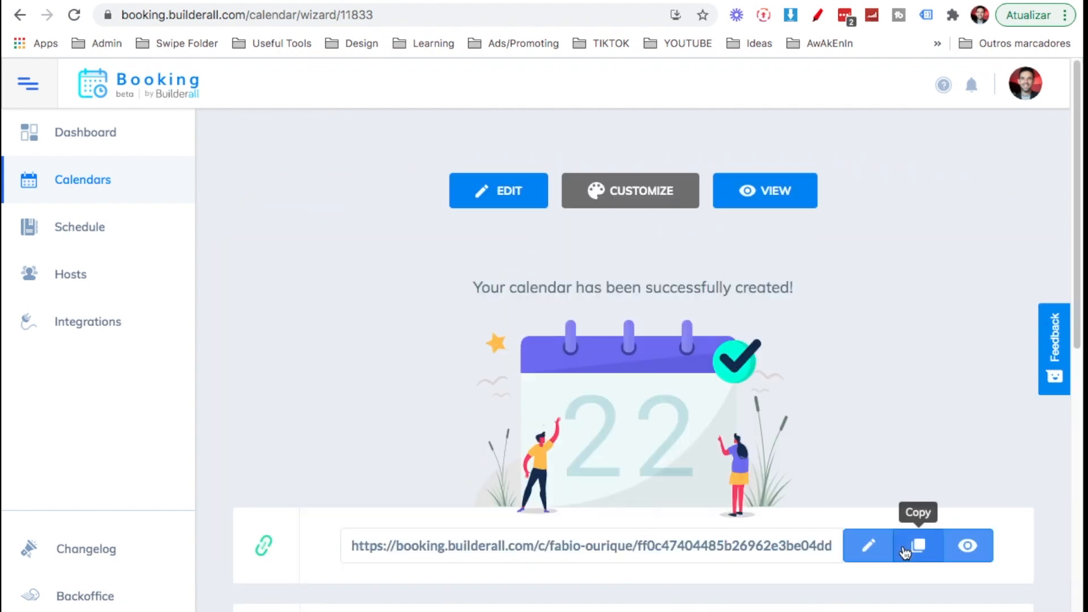
Step: Review the finished calendar's link and Cheetah instructions, and switch to the Cheetah website builder
scroll(905, 549, "down", 3)
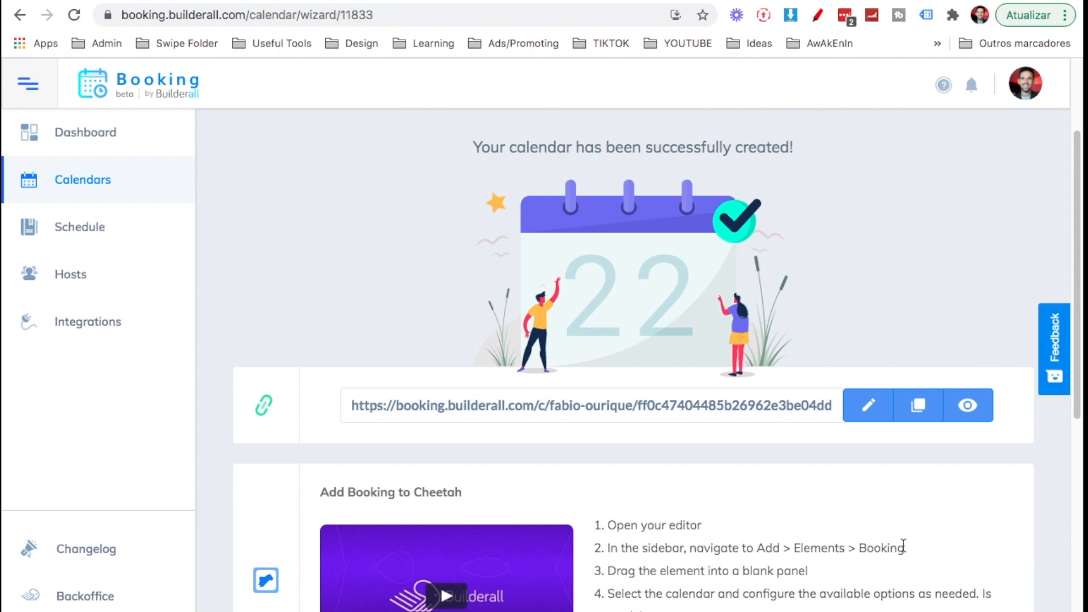
scroll(903, 546, "down", 2)
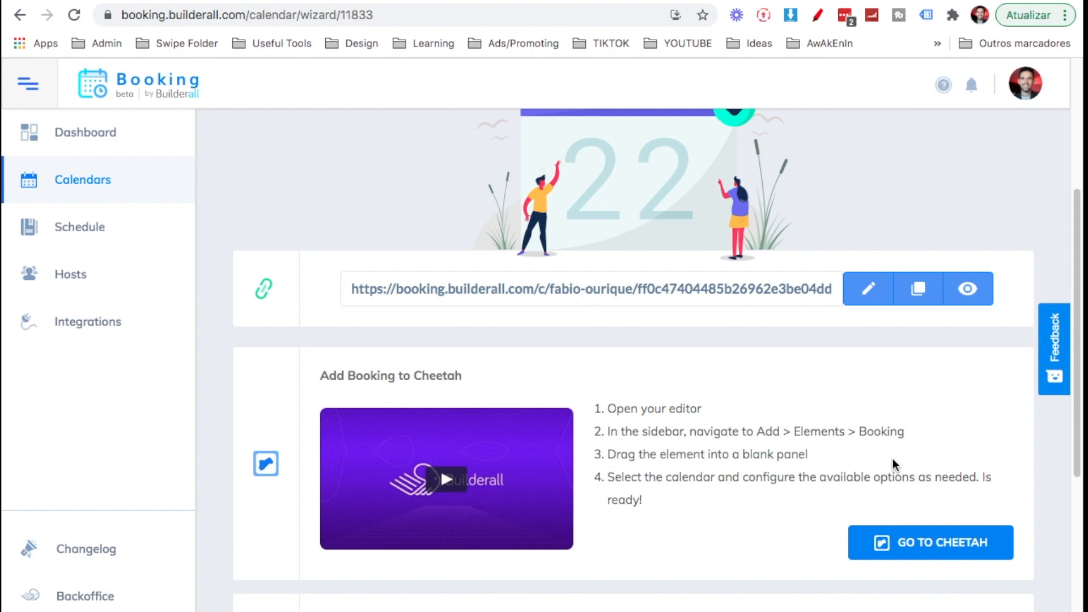
scroll(893, 458, "down", 2)
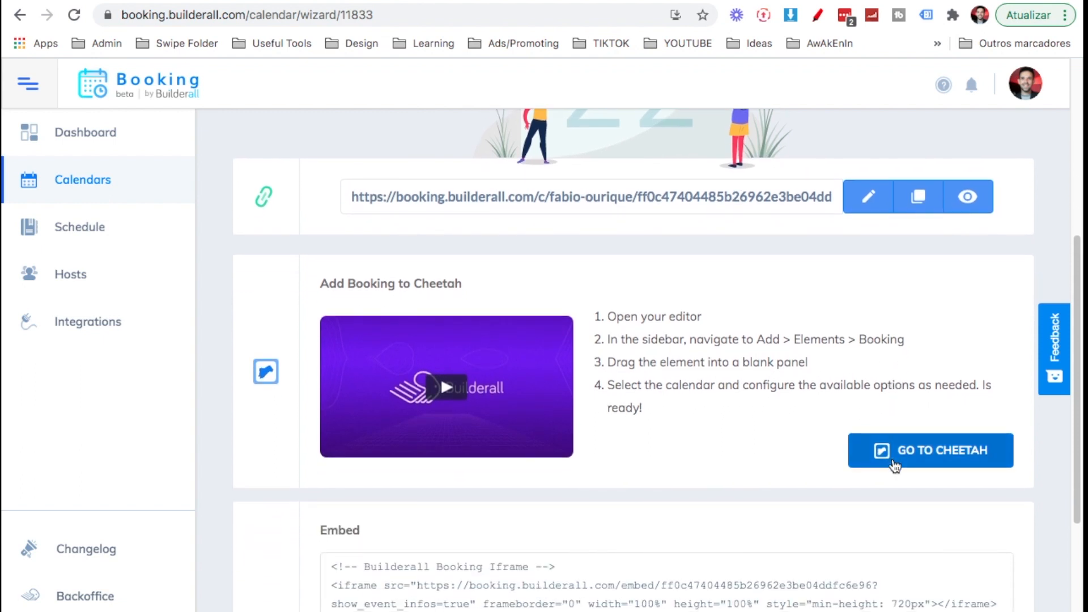
left_click(894, 463)
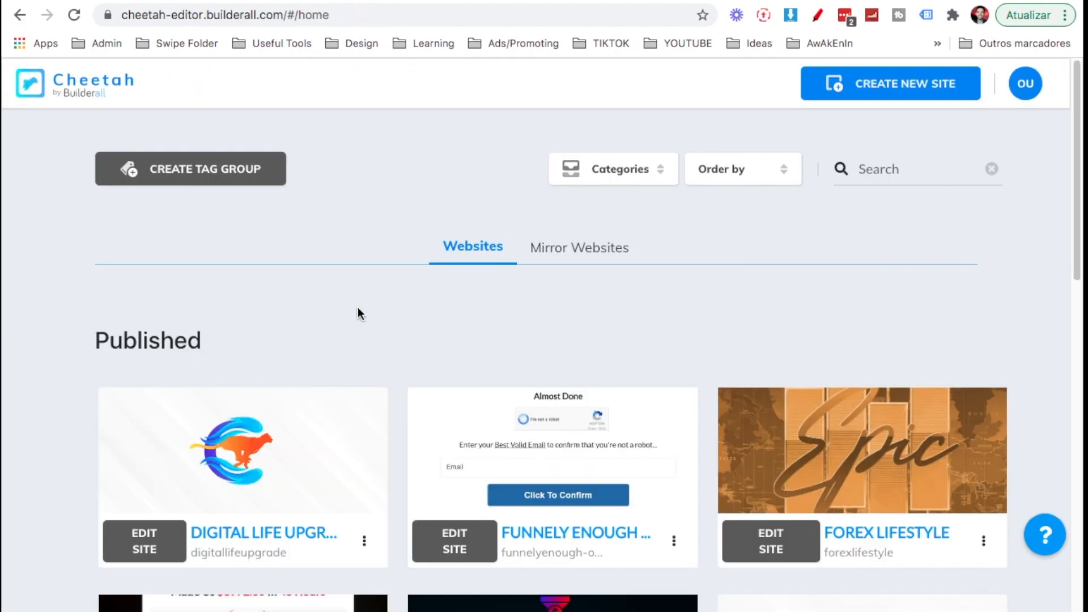
Step: Open the Forex Lifestyle site and start editing its "start-your-dream-bu..." page
scroll(358, 307, "down", 2)
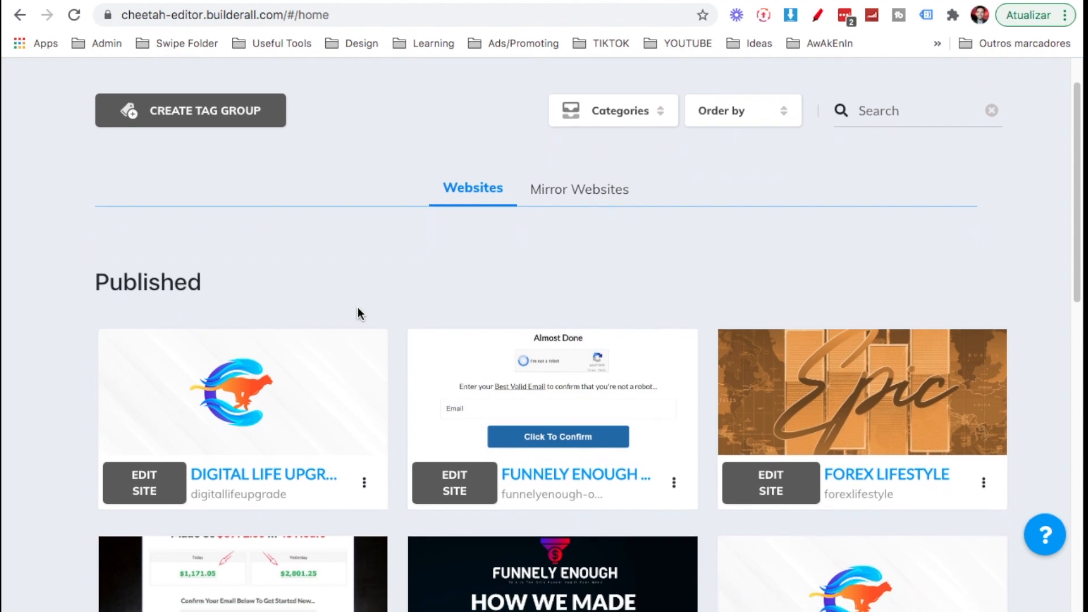
left_click(774, 477)
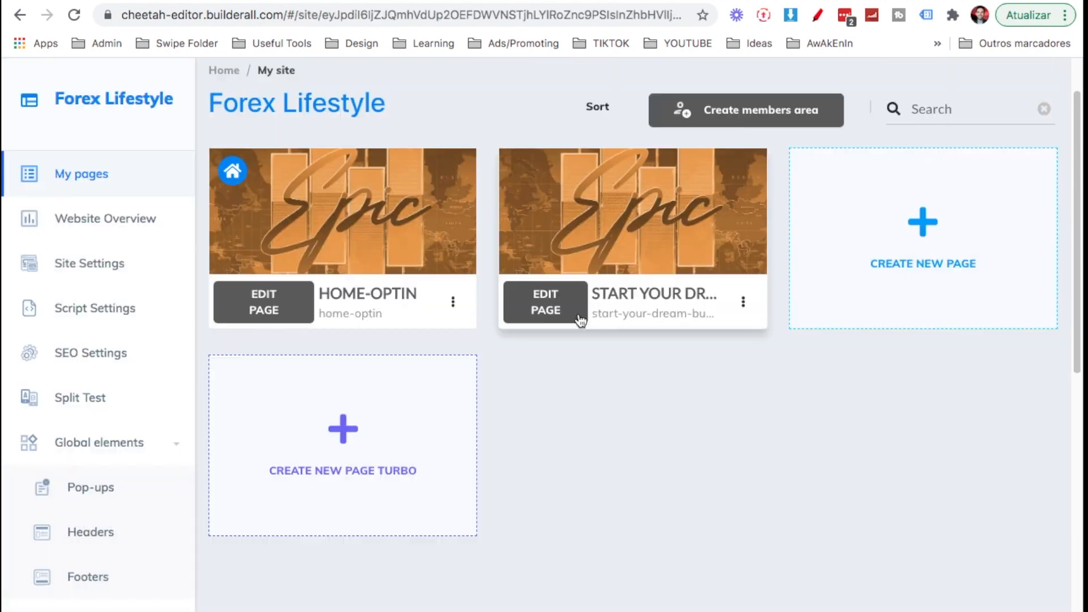
left_click(580, 320)
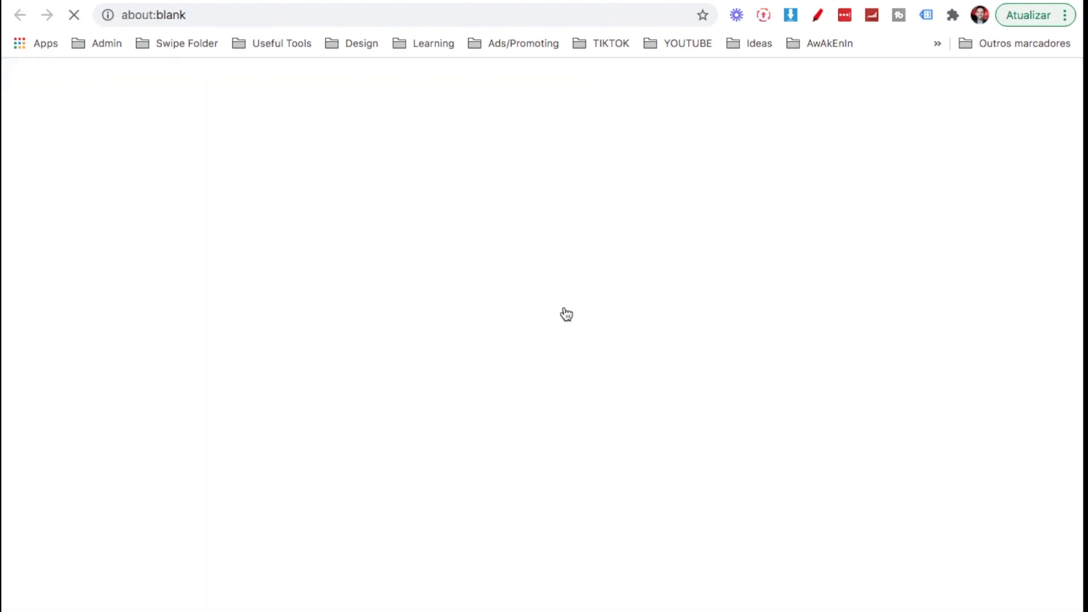
Step: Add a Booking element to the page below the white "GET STARTED TODAY!" section, over the dollar-bill background
scroll(762, 310, "down", 15)
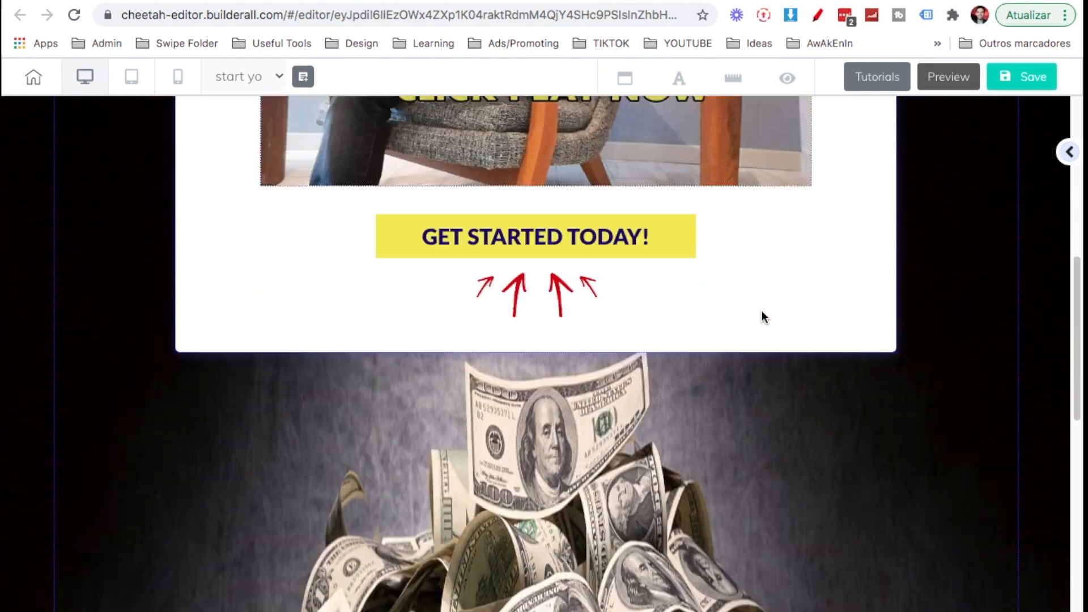
scroll(762, 311, "up", 8)
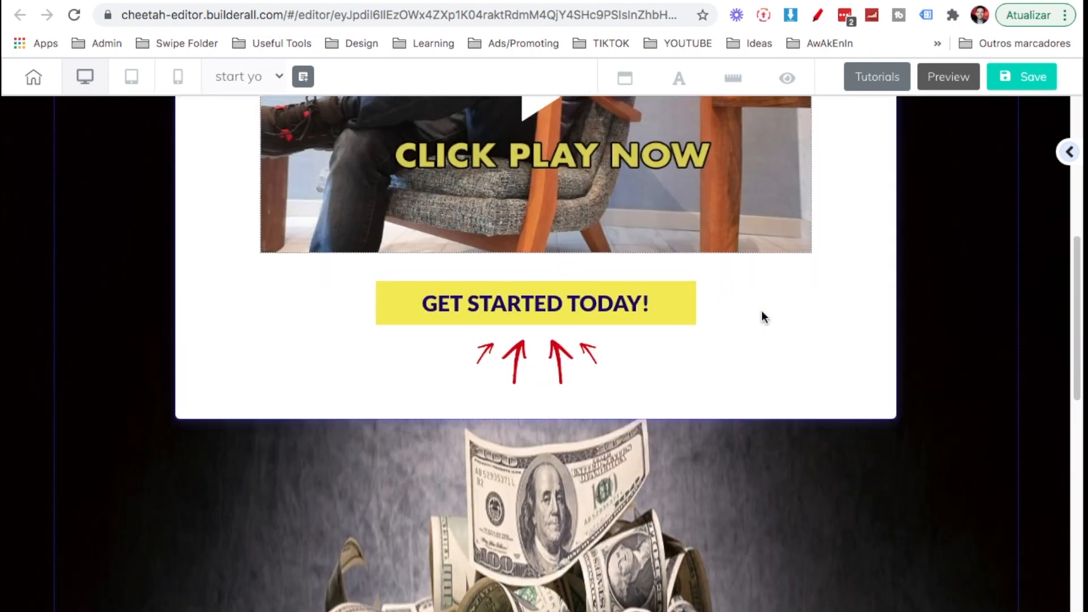
scroll(762, 311, "down", 5)
scroll(762, 311, "up", 3)
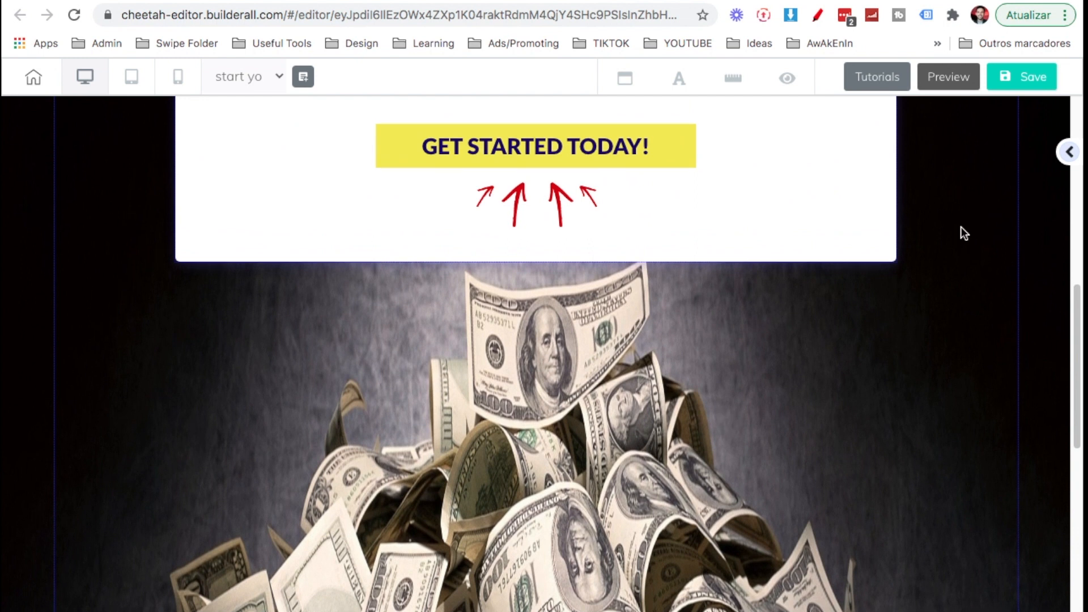
left_click(1069, 152)
left_click(989, 195)
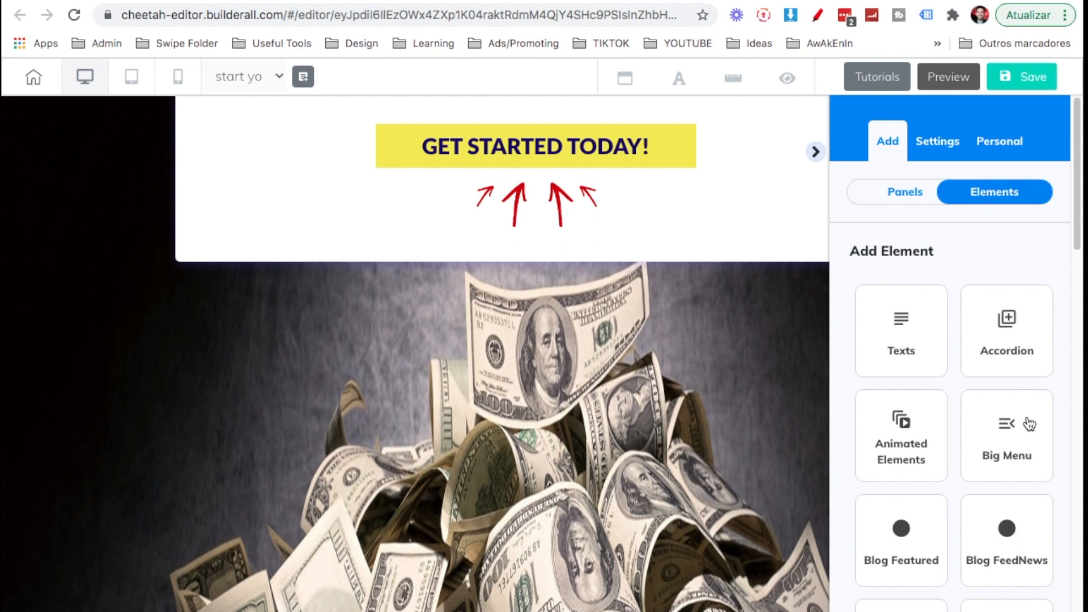
scroll(1029, 424, "down", 2)
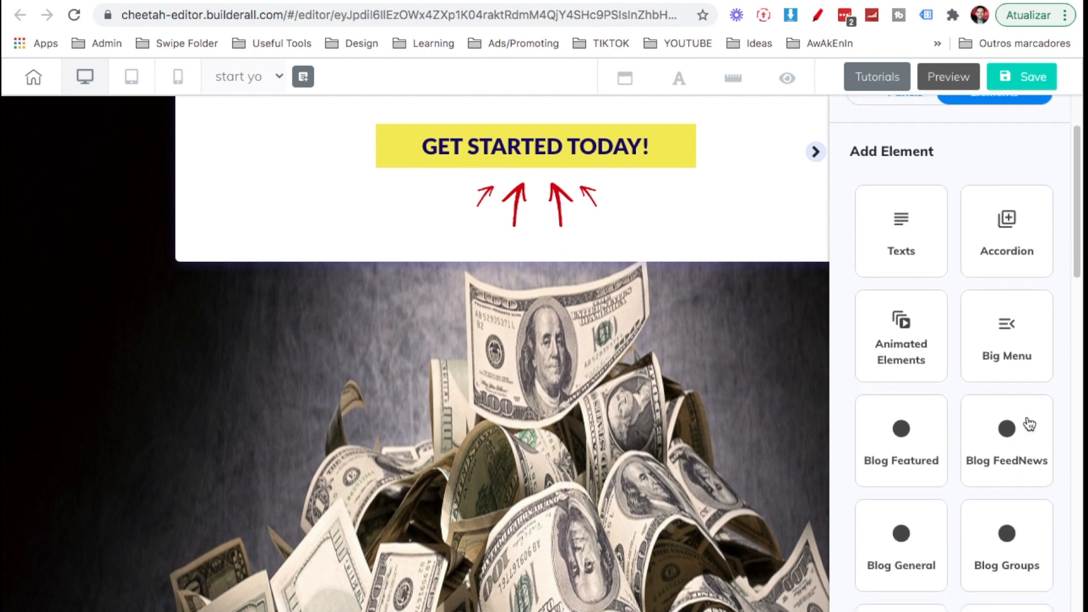
scroll(1030, 424, "down", 2)
scroll(1030, 424, "down", 2)
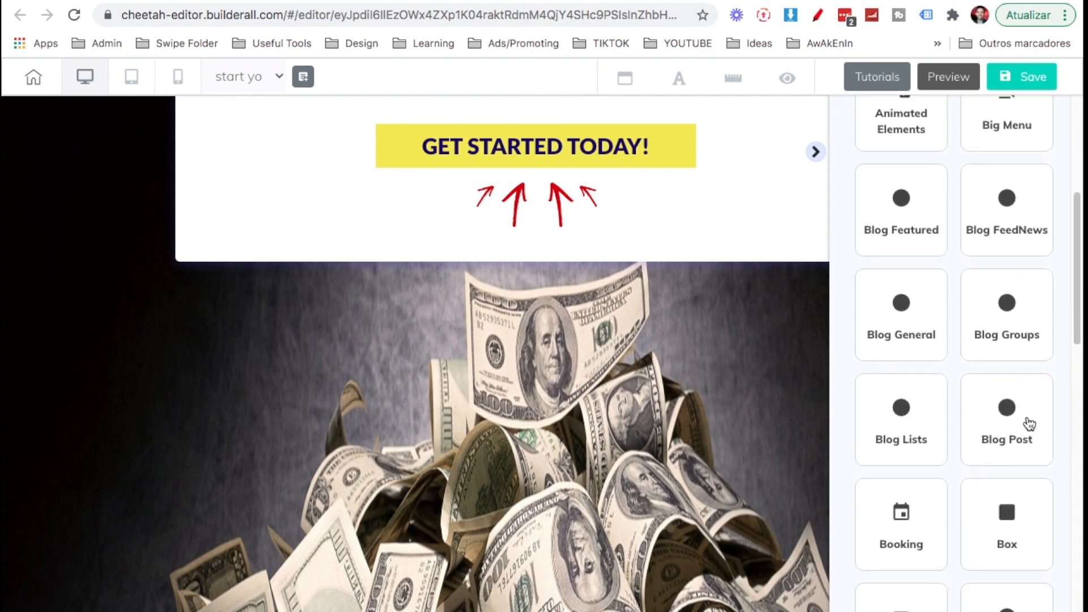
scroll(1029, 423, "down", 3)
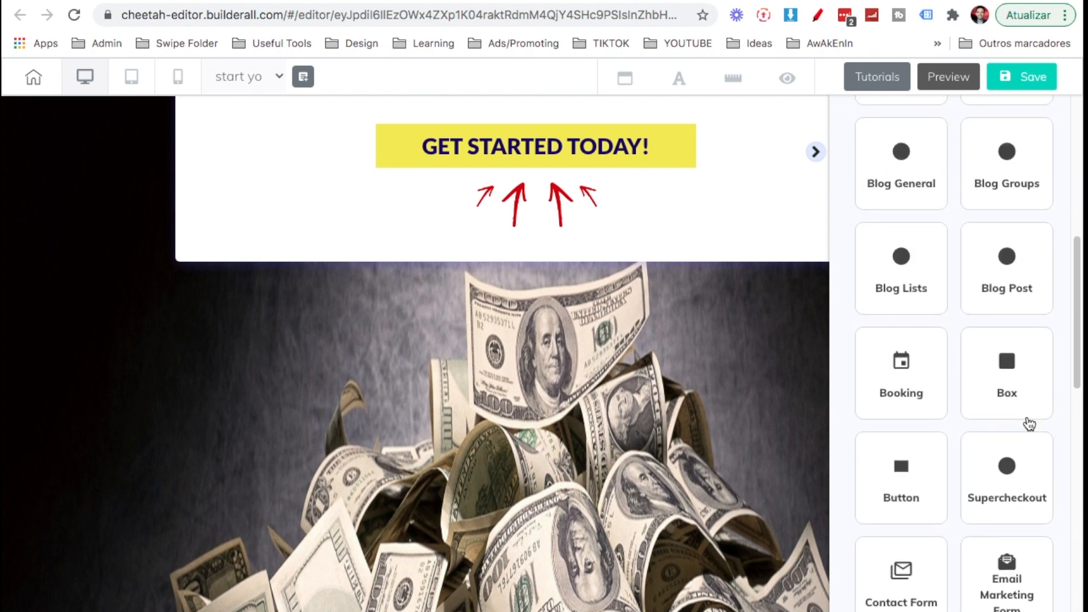
left_click(929, 378)
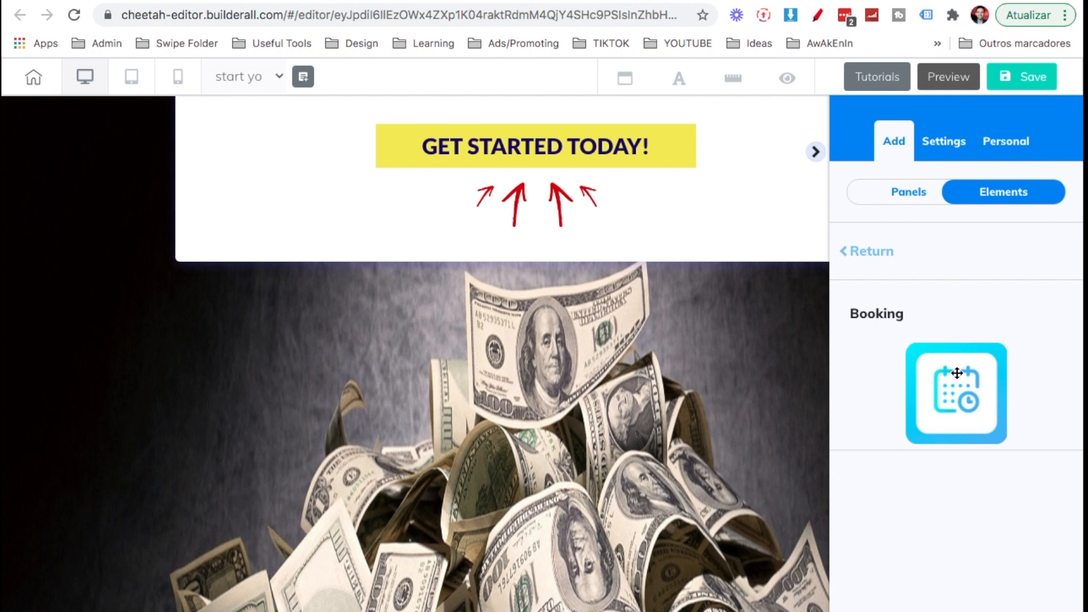
left_click_drag(957, 373, 440, 391)
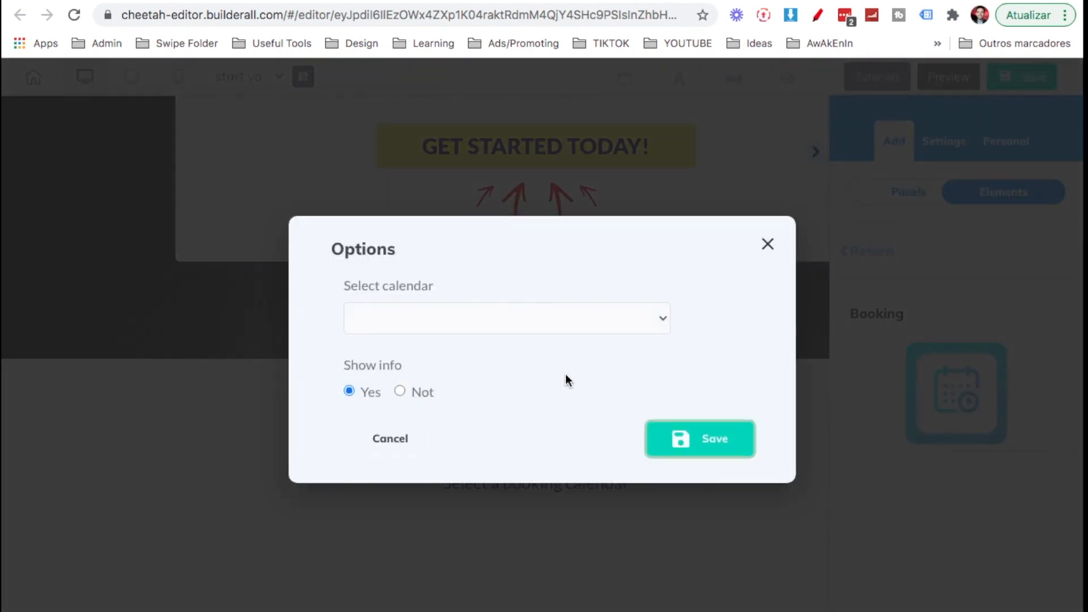
Step: Configure the booking element with the owner's calendar, show only the specific group "Book Here", and save the options
left_click(655, 285)
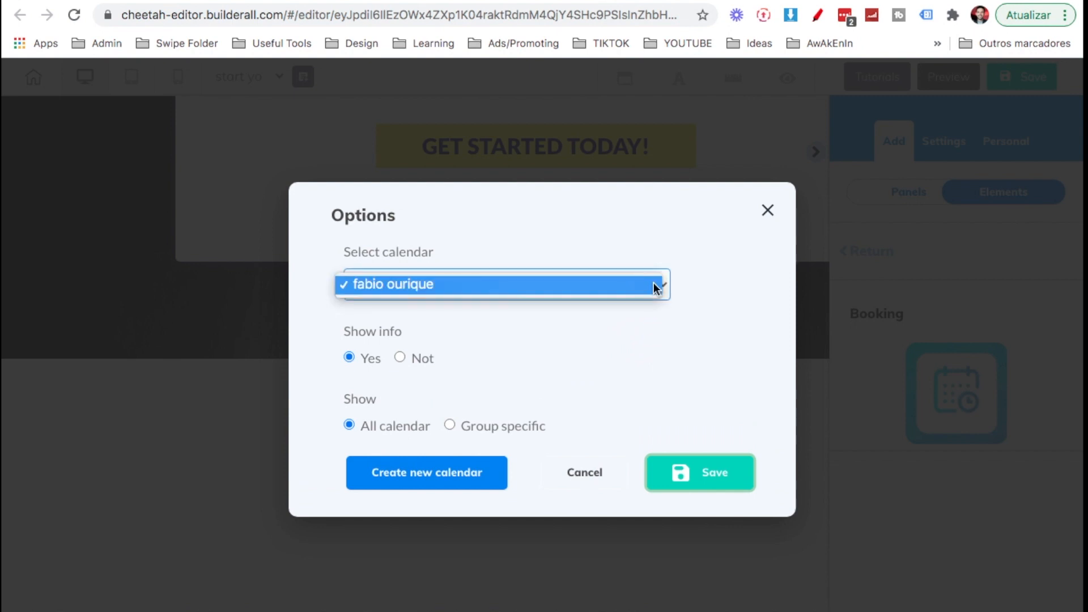
left_click(653, 286)
left_click(719, 297)
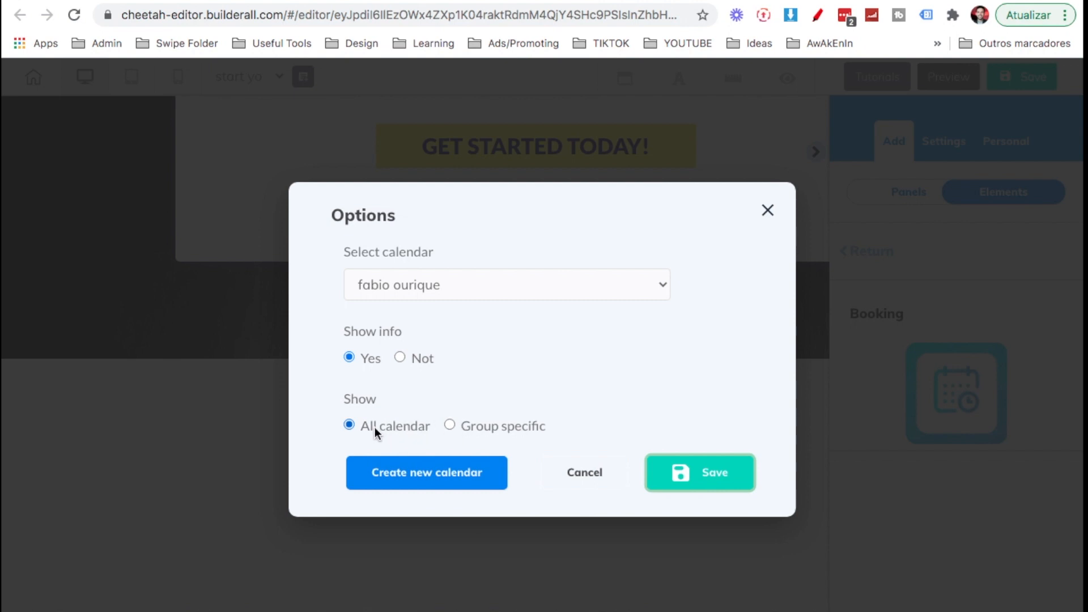
left_click(448, 427)
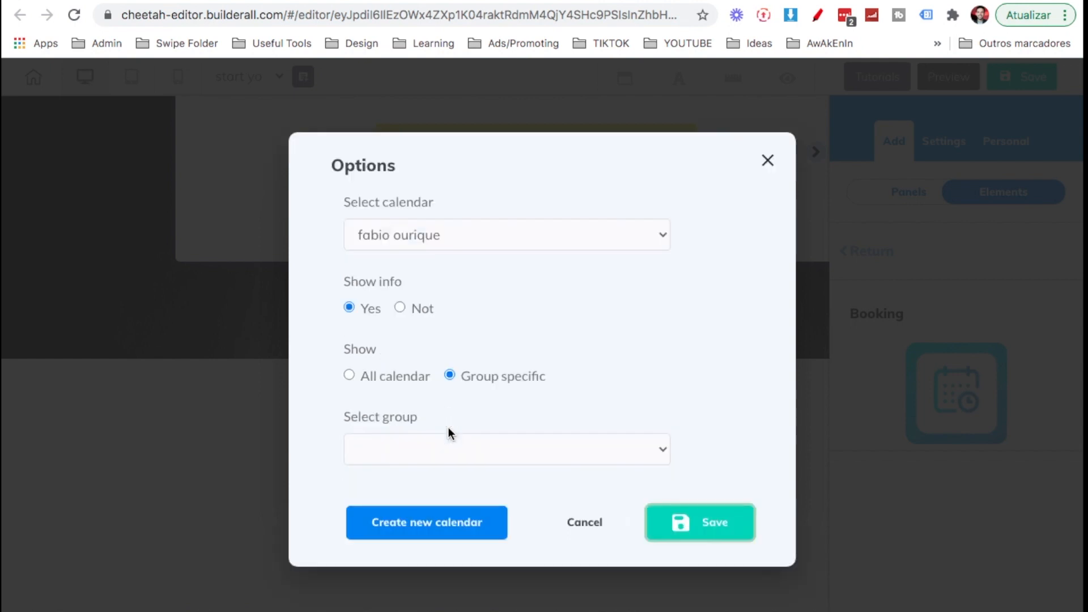
left_click(425, 451)
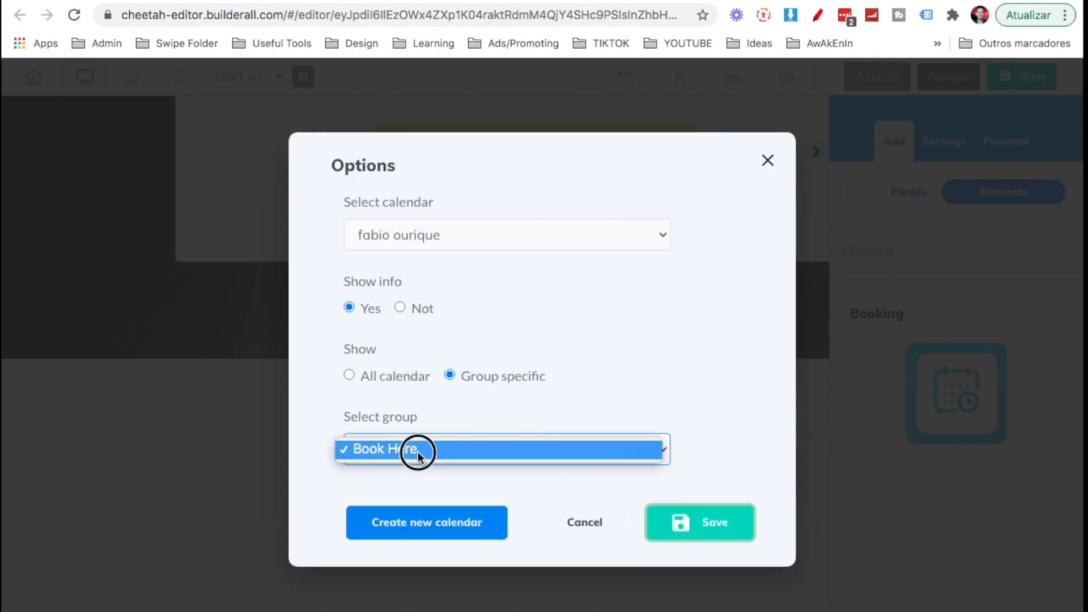
left_click(418, 452)
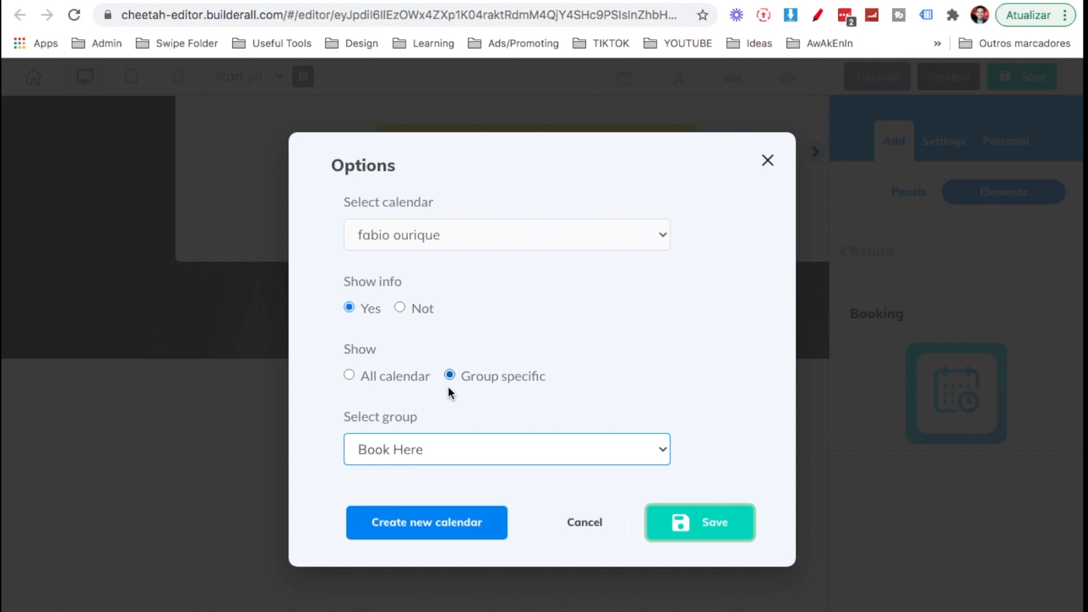
left_click(700, 527)
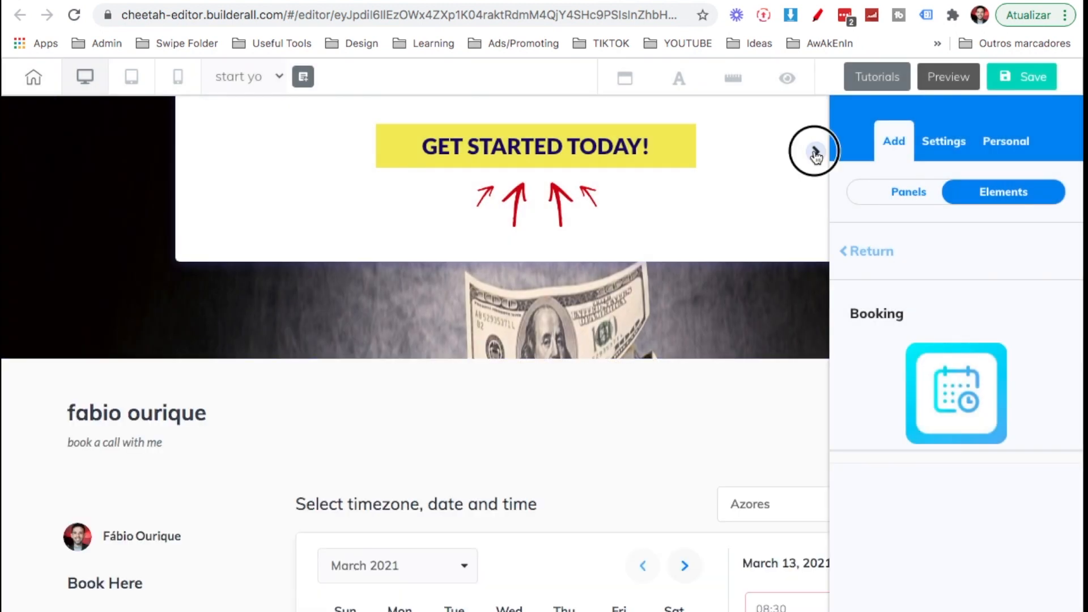
Step: Review the embedded booking calendar on the page and save the page
left_click(815, 151)
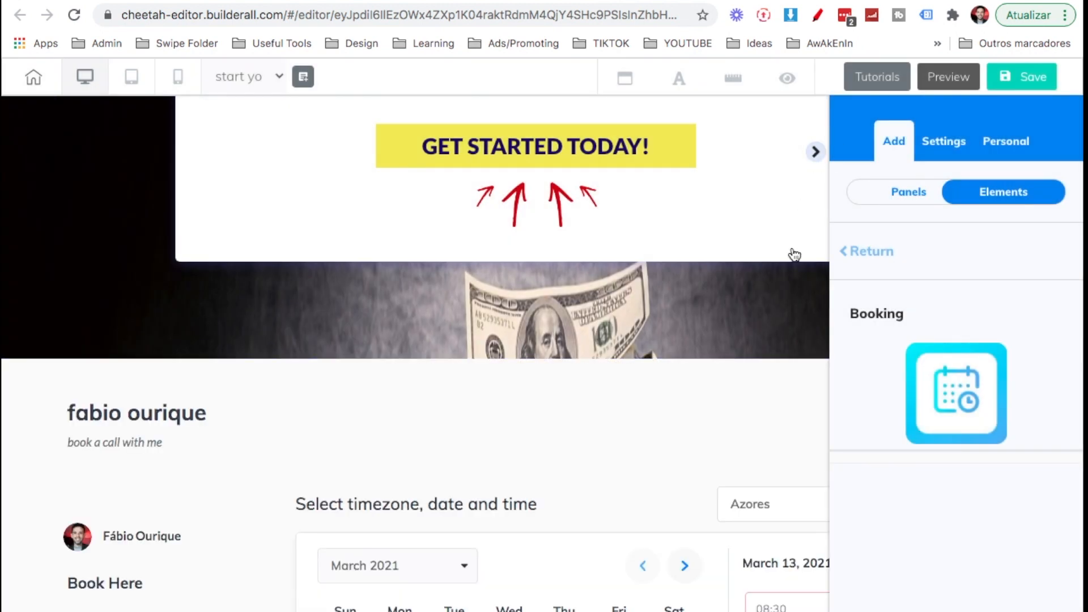
scroll(315, 291, "down", 5)
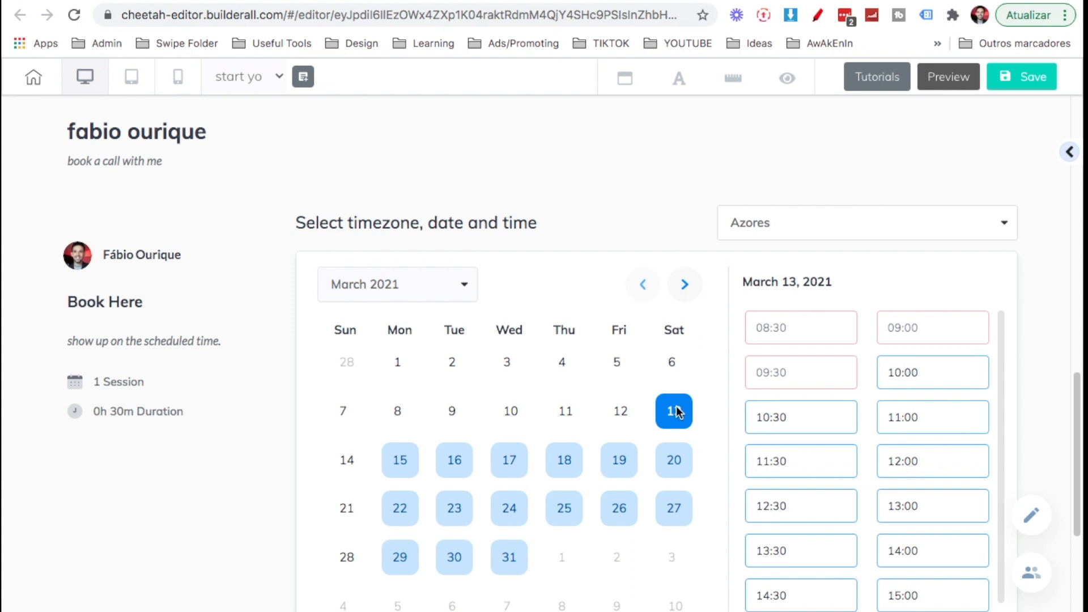
scroll(687, 416, "down", 1)
scroll(687, 416, "up", 2)
left_click(1002, 79)
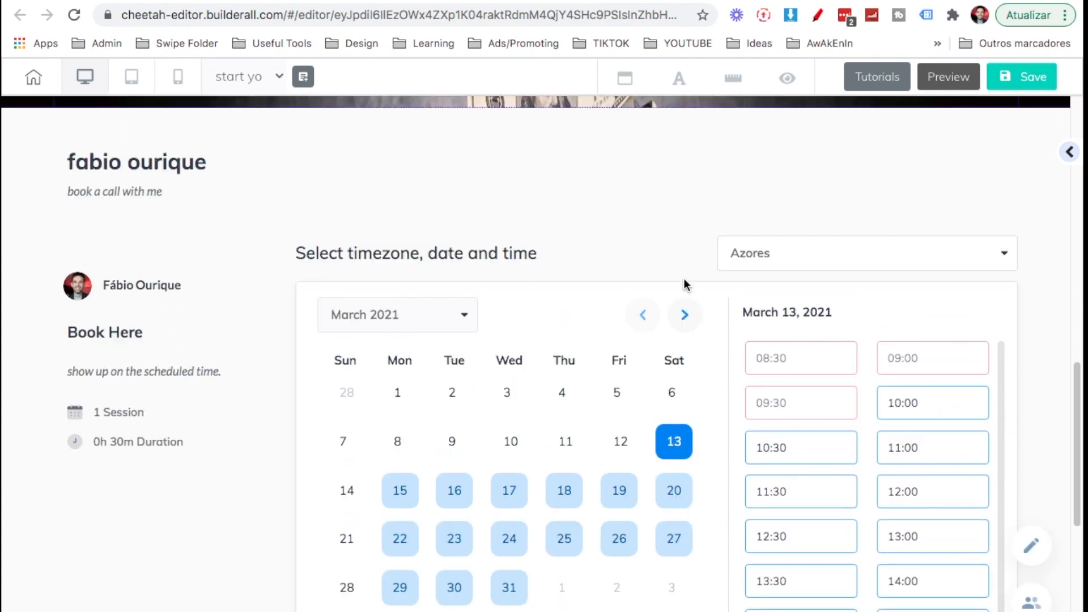